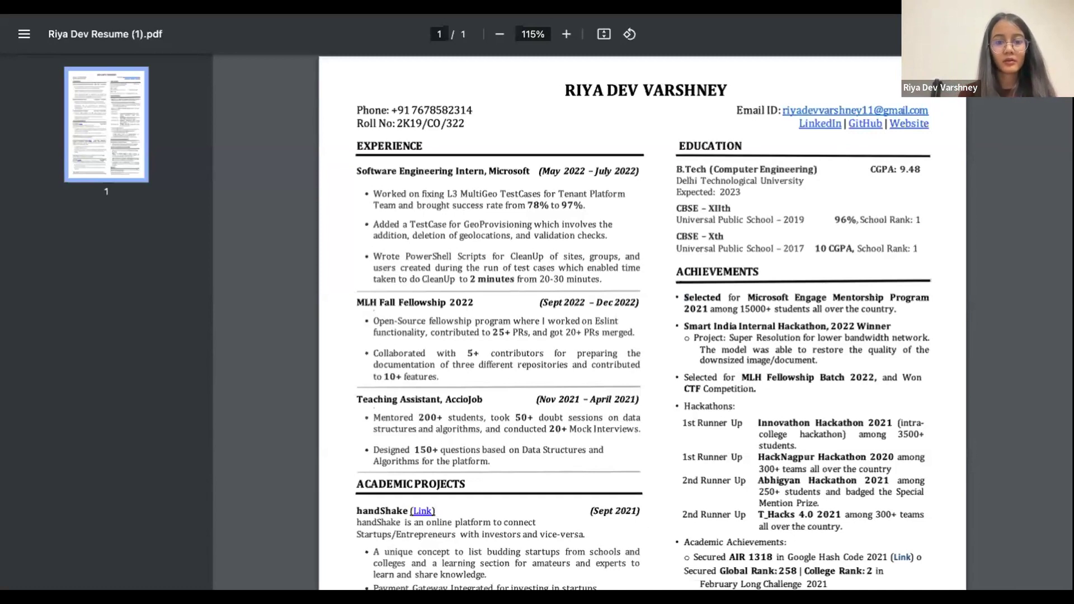
Switch from the résumé PDF to the Resume Worded home page tab
{"action": "key", "text": "ctrl+Tab"}
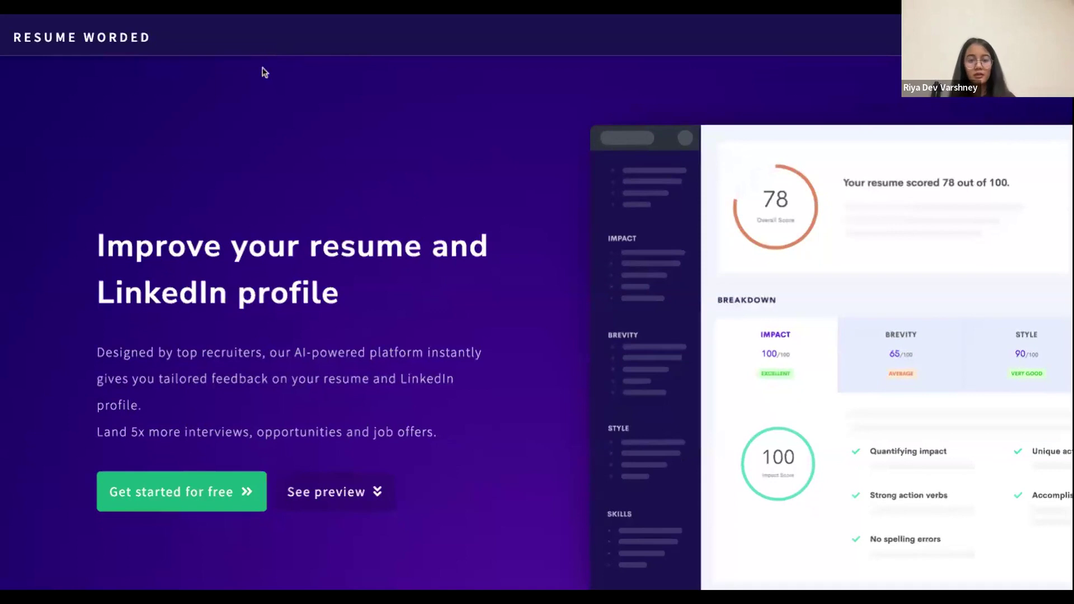
Start Resume Worded's Score My Resume tool at Entry-level, then switch to the Overleaf template tab
{"action": "left_click", "coordinate": [154, 491]}
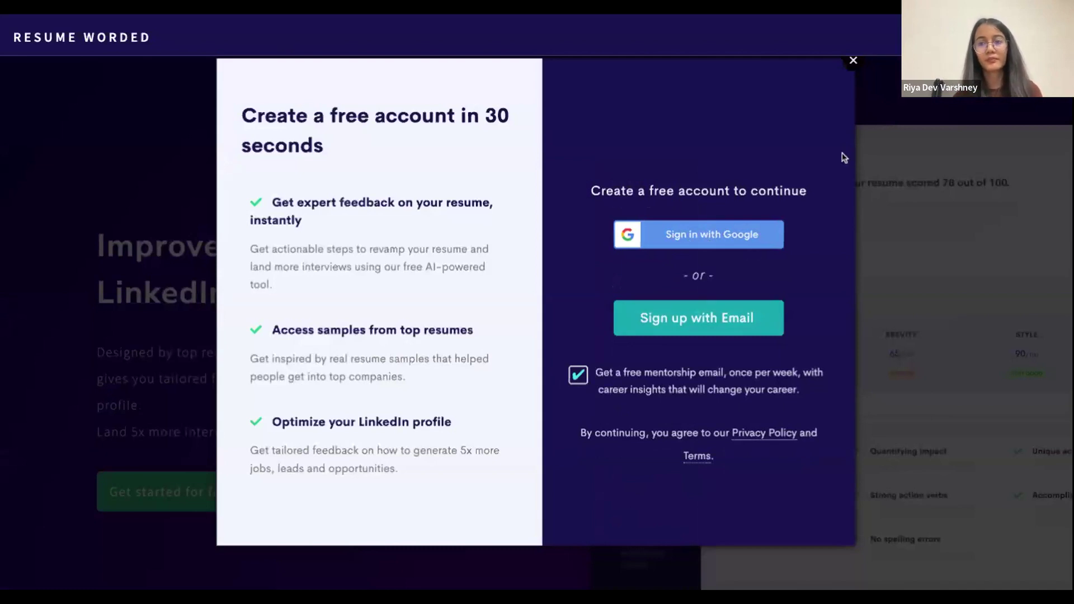
{"action": "scroll", "coordinate": [727, 247], "scroll_direction": "down", "scroll_amount": 4}
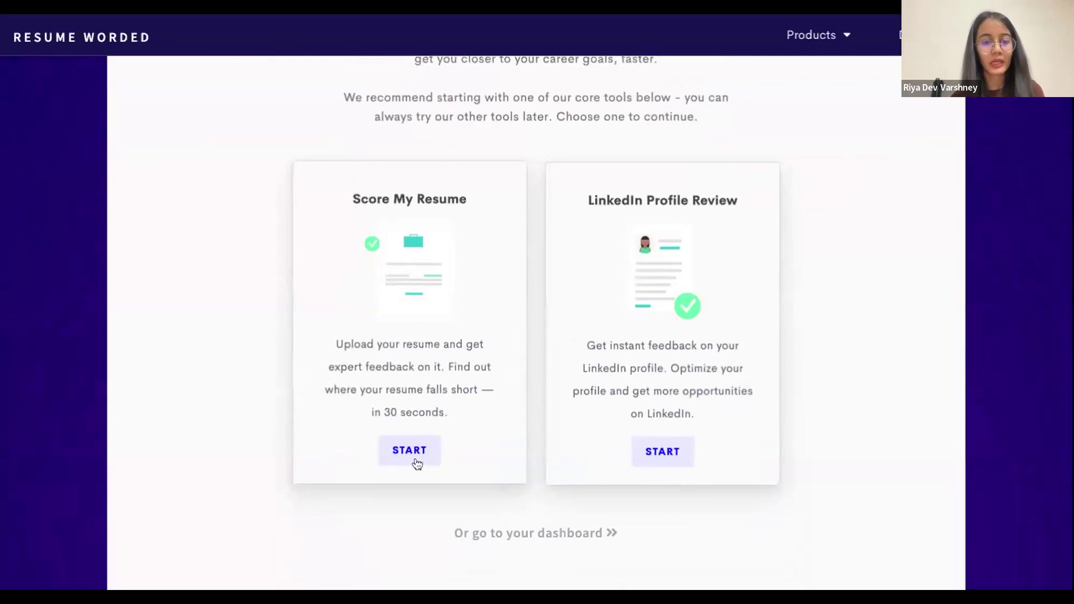
{"action": "left_click", "coordinate": [414, 458]}
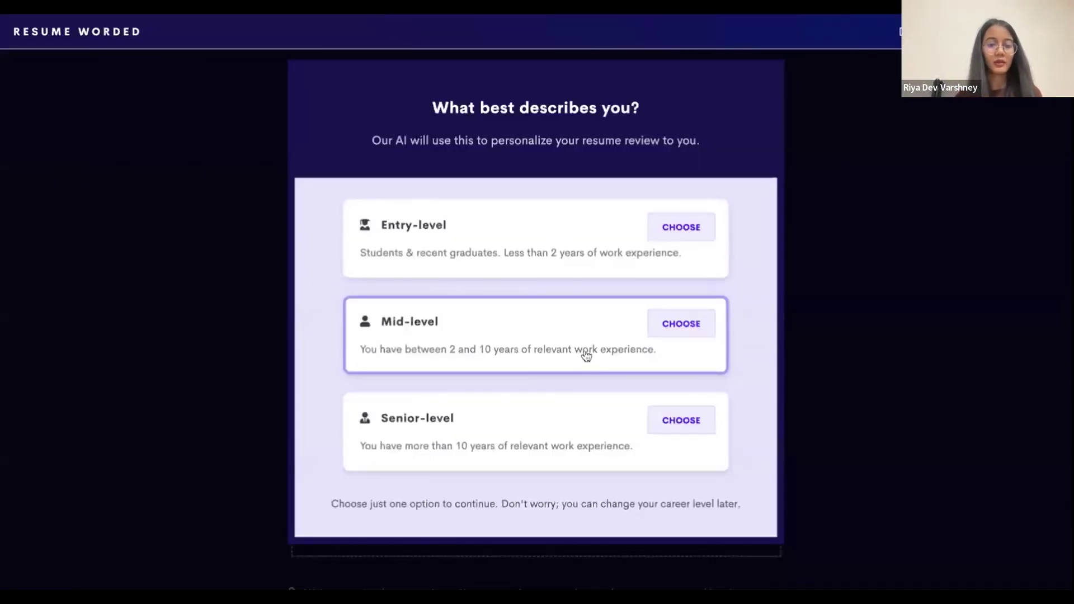
{"action": "left_click", "coordinate": [637, 248]}
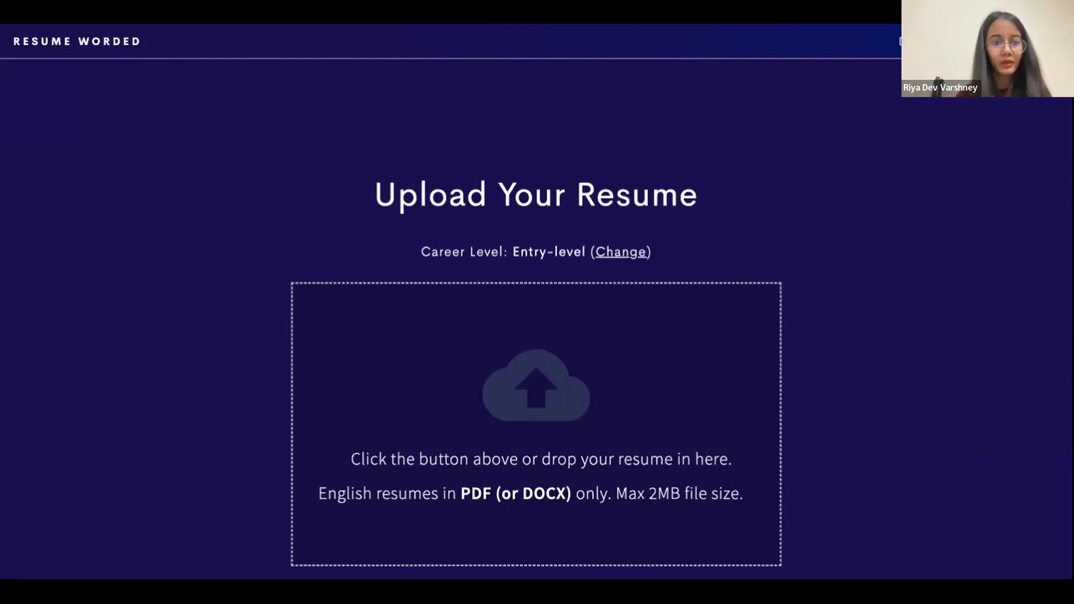
{"action": "key", "text": "alt+Tab"}
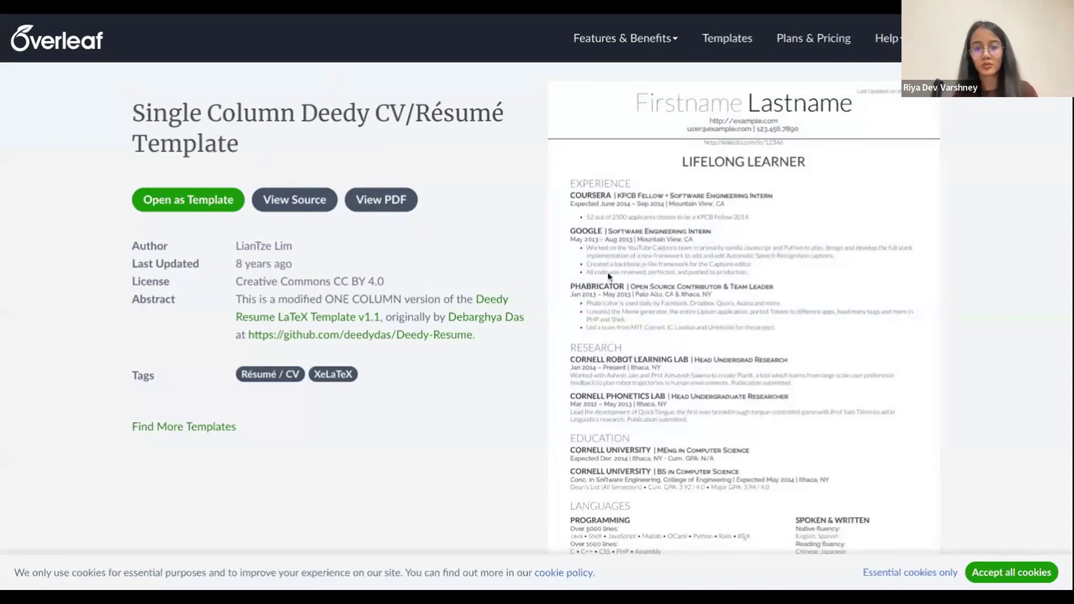
Open the Deedy CV template as a project, logging in with Google using the second account after the first isn't registered
{"action": "scroll", "coordinate": [616, 282], "scroll_direction": "down", "scroll_amount": 1}
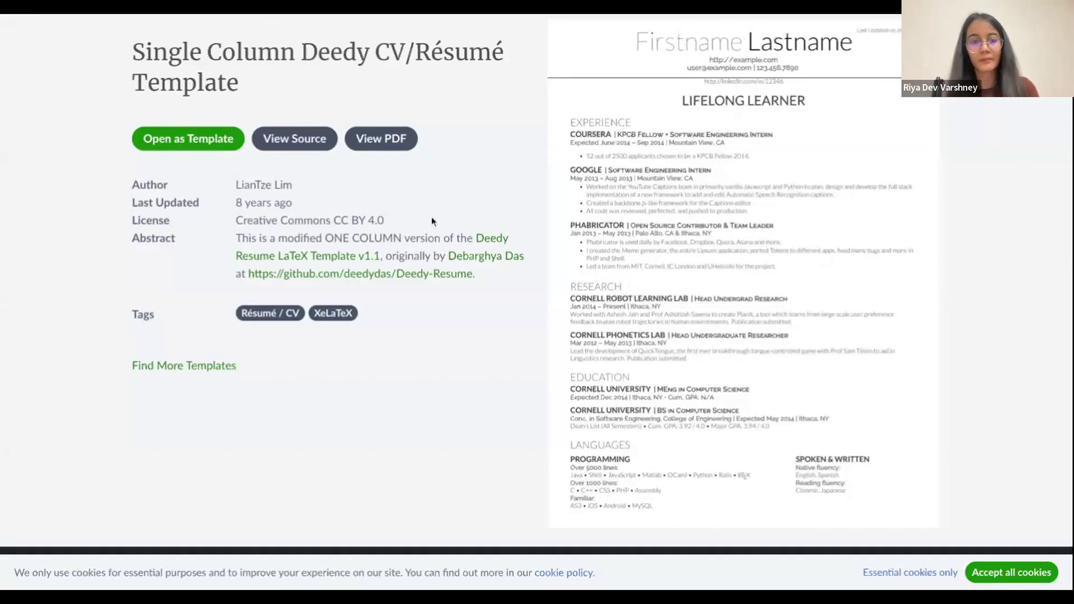
{"action": "left_click", "coordinate": [178, 148]}
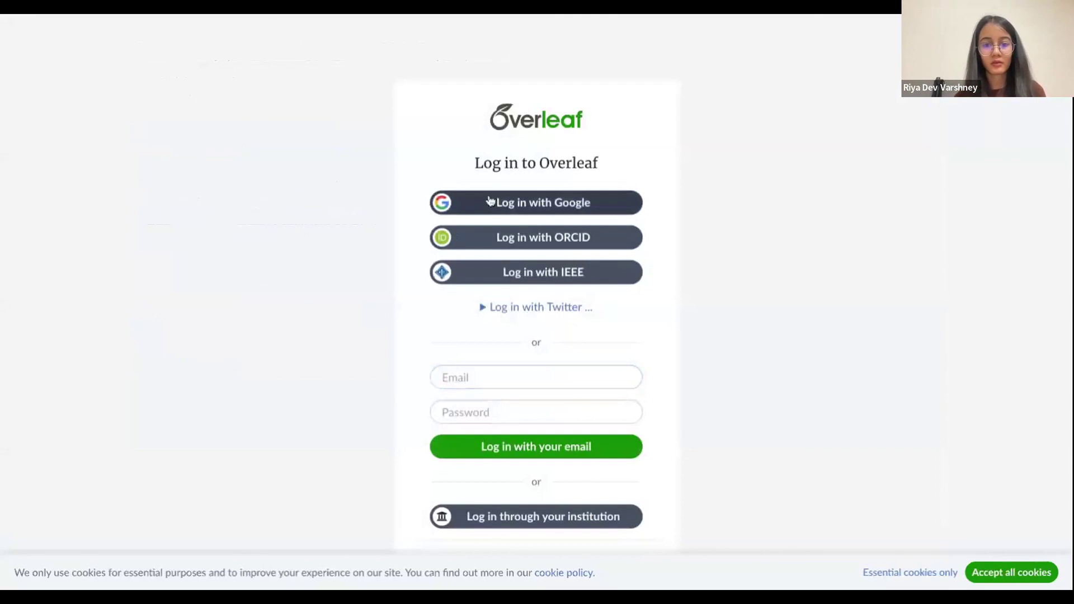
{"action": "left_click", "coordinate": [539, 211]}
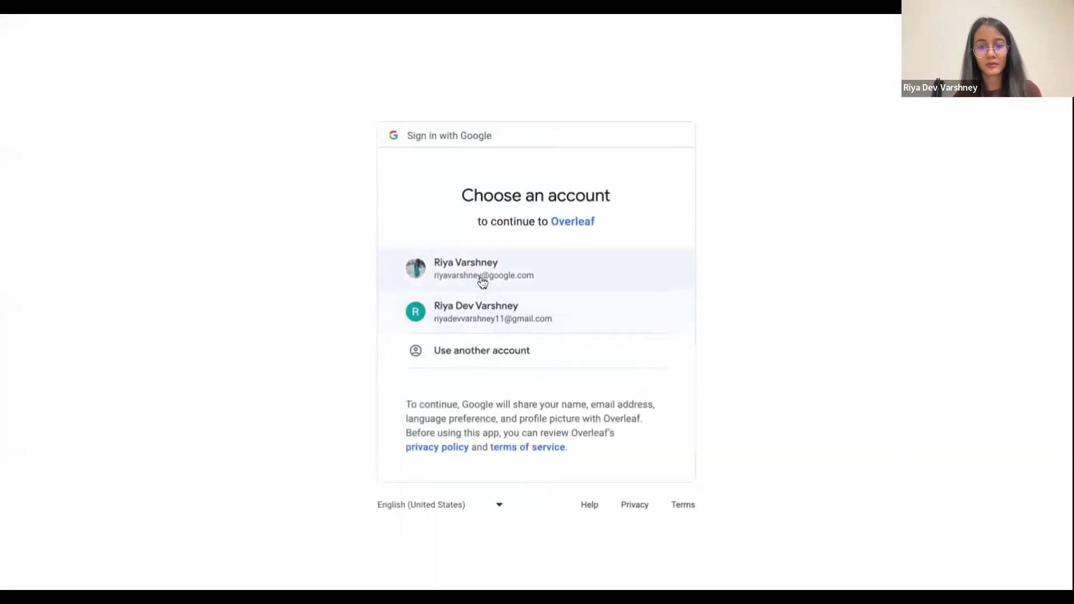
{"action": "left_click", "coordinate": [483, 283]}
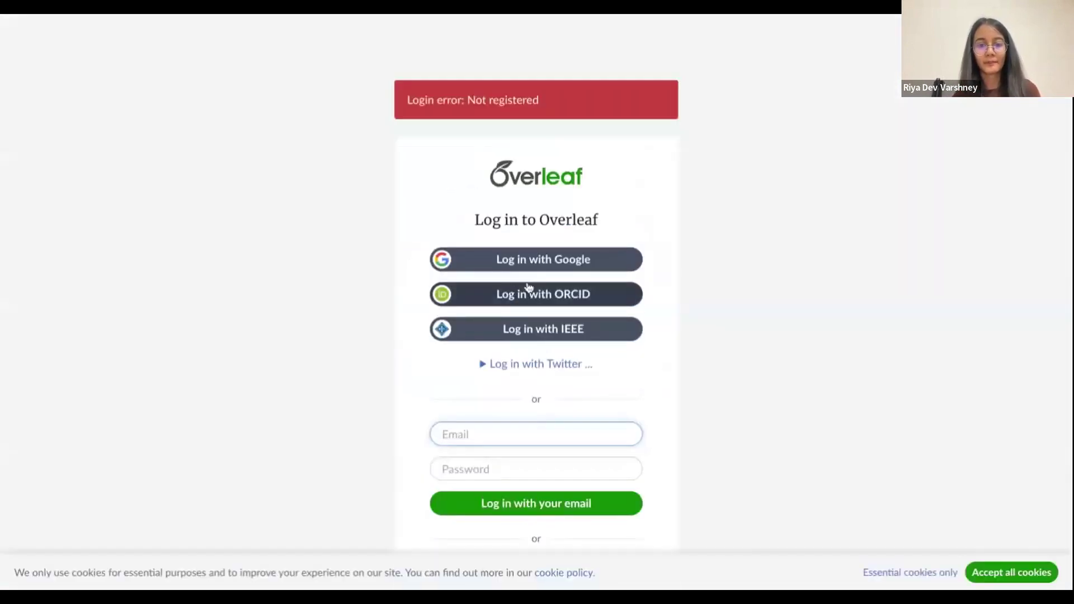
{"action": "left_click", "coordinate": [526, 270]}
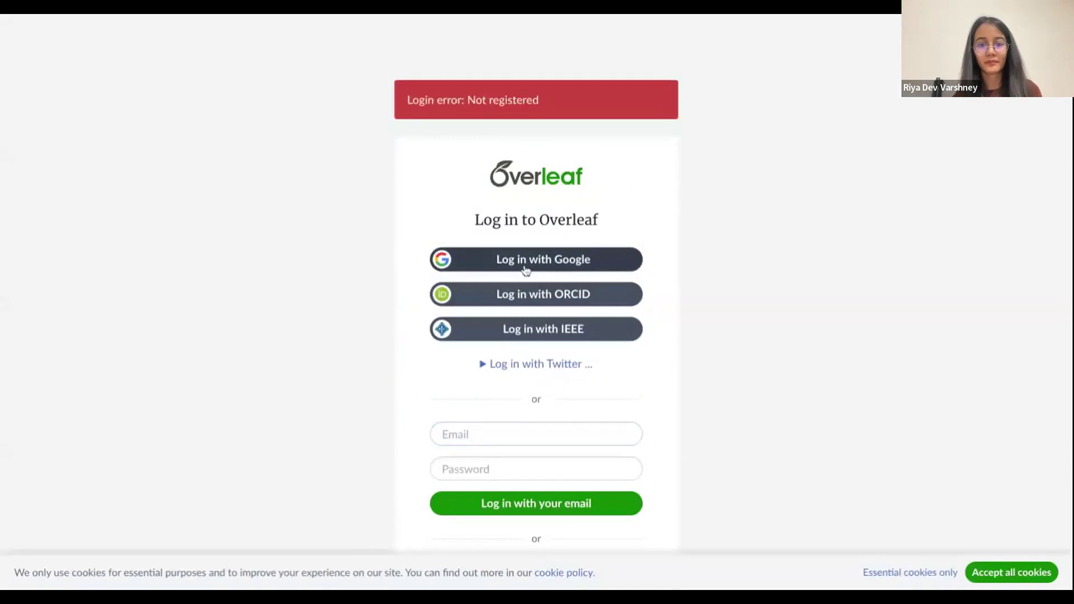
{"action": "left_click", "coordinate": [503, 305]}
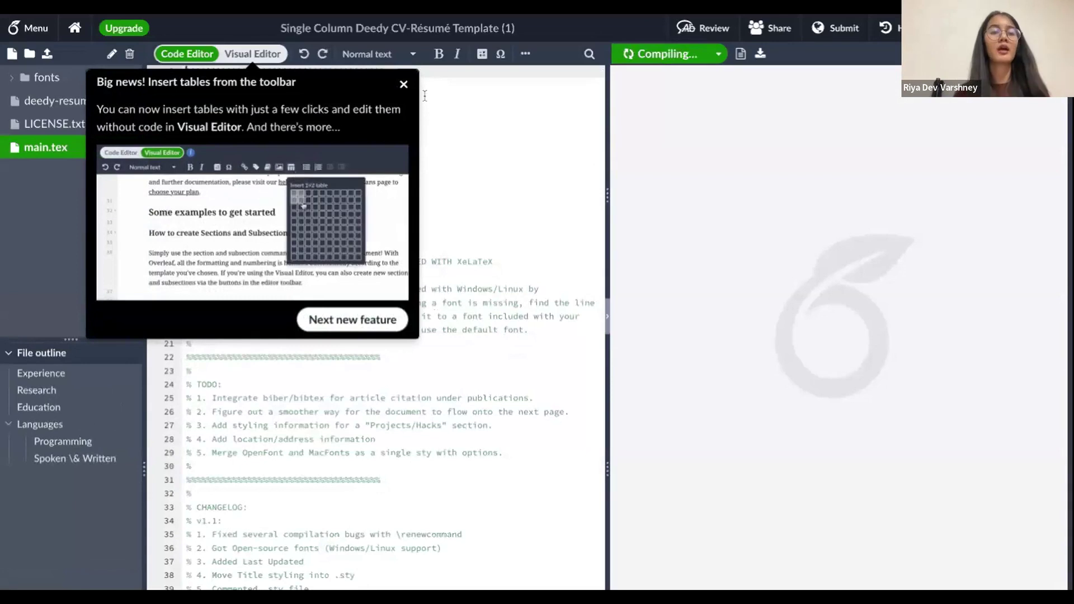
Replace the Firstname and Lastname placeholders on line 69 with the presenter's full name and recompile
{"action": "left_click", "coordinate": [403, 83]}
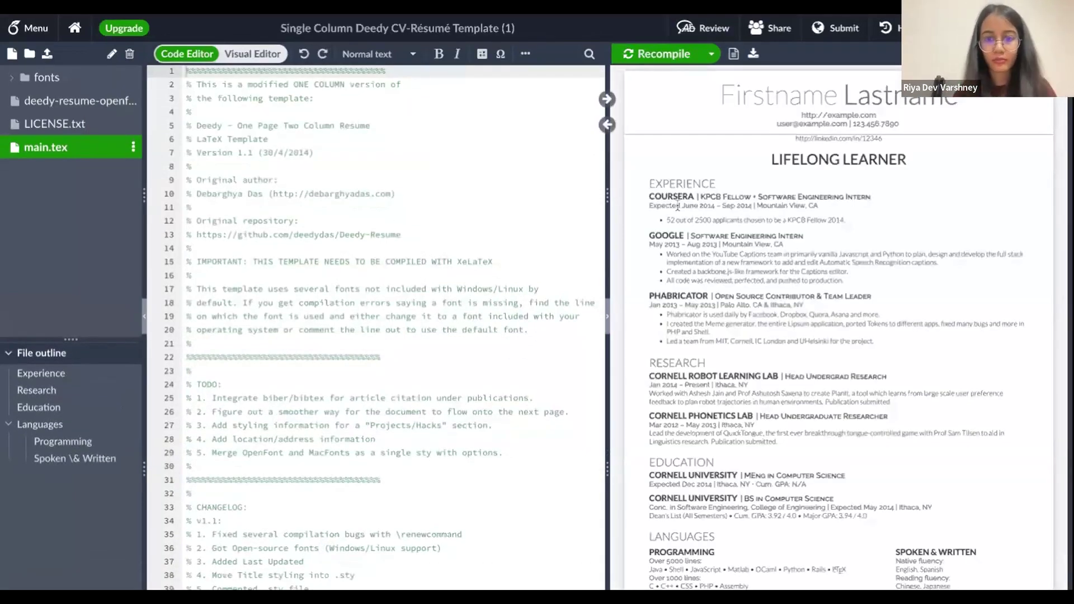
{"action": "double_click", "coordinate": [795, 95]}
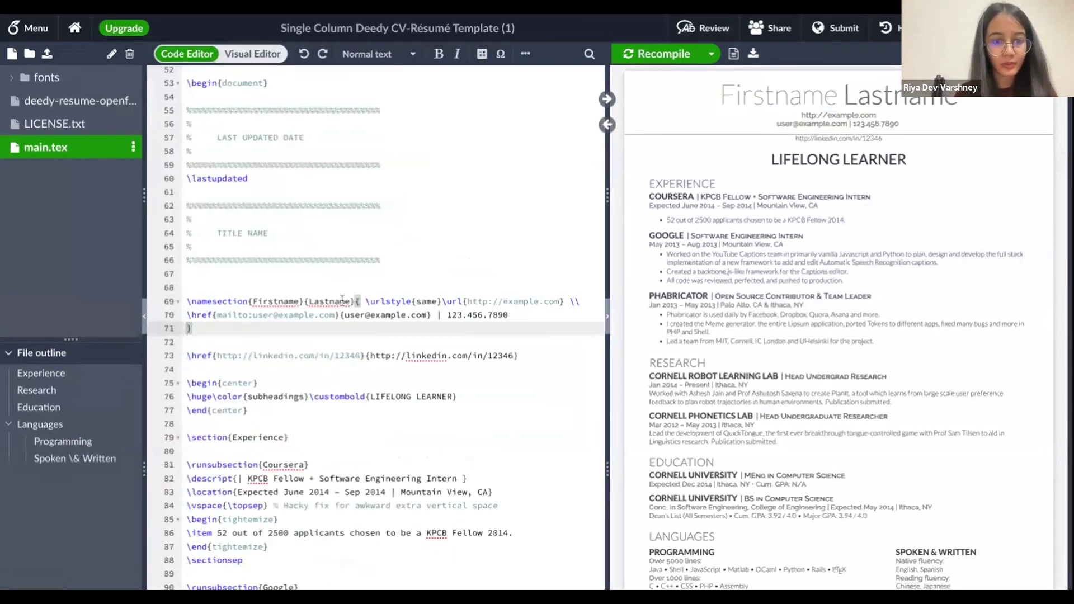
{"action": "double_click", "coordinate": [300, 302]}
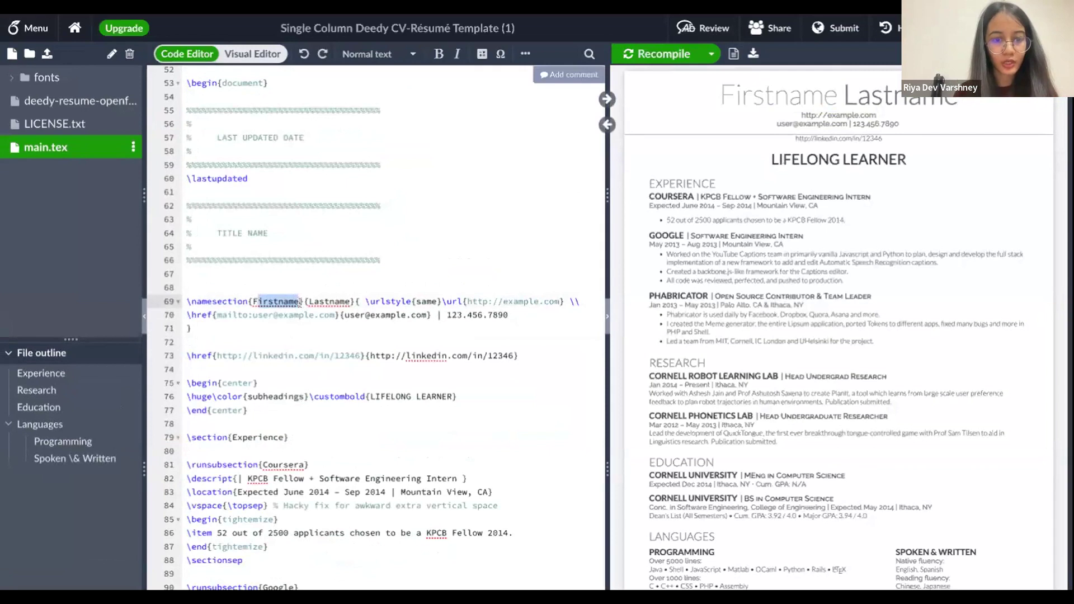
{"action": "type", "text": "Riya D"}
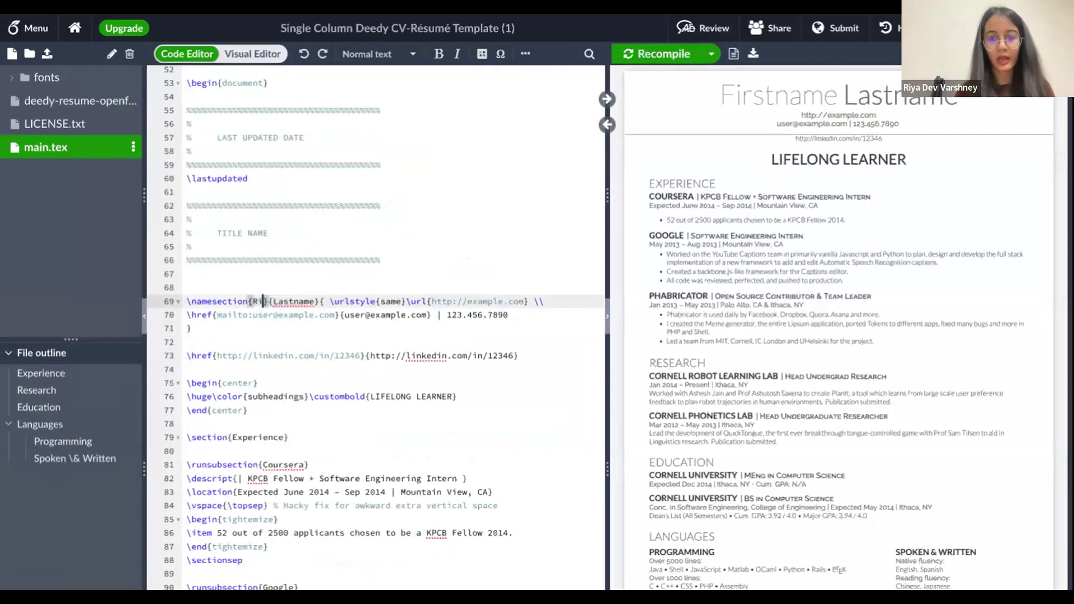
{"action": "type", "text": "ev"}
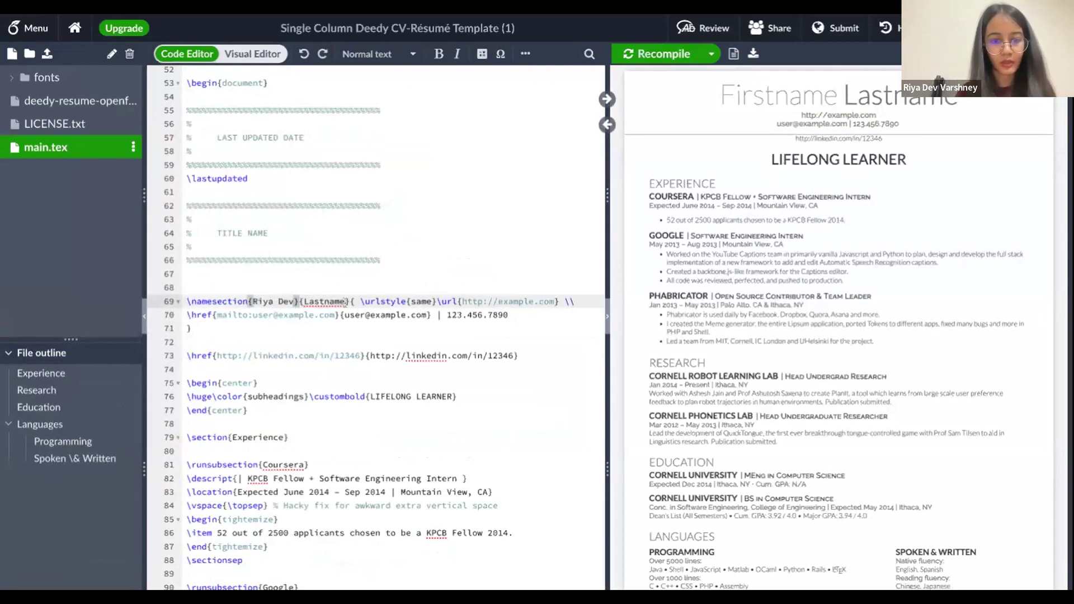
{"action": "left_click_drag", "start_coordinate": [339, 302], "coordinate": [303, 302]}
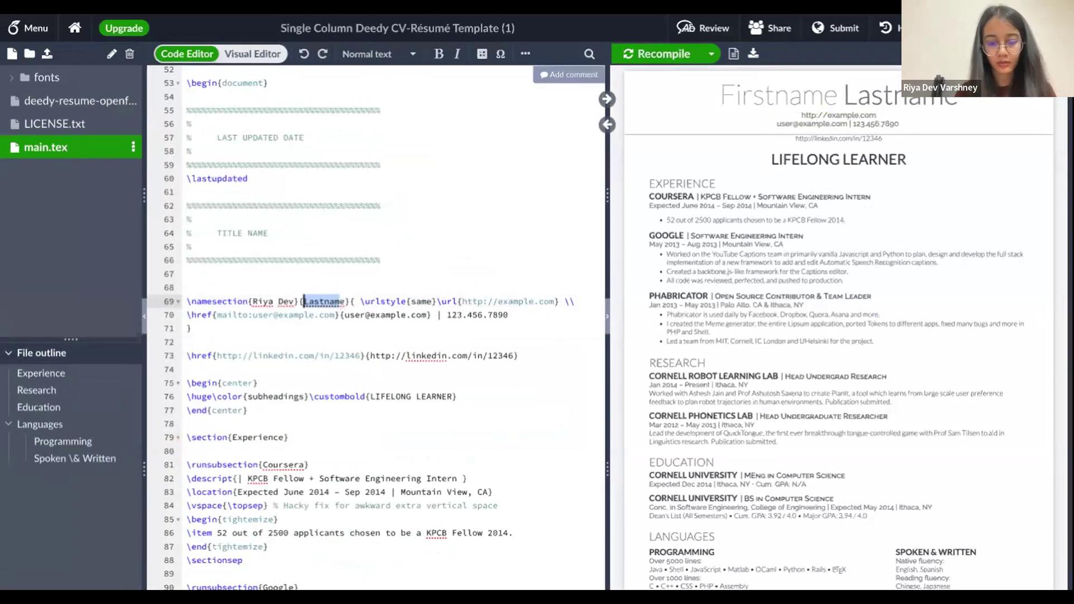
{"action": "type", "text": "Varshney"}
{"action": "key", "text": "Delete"}
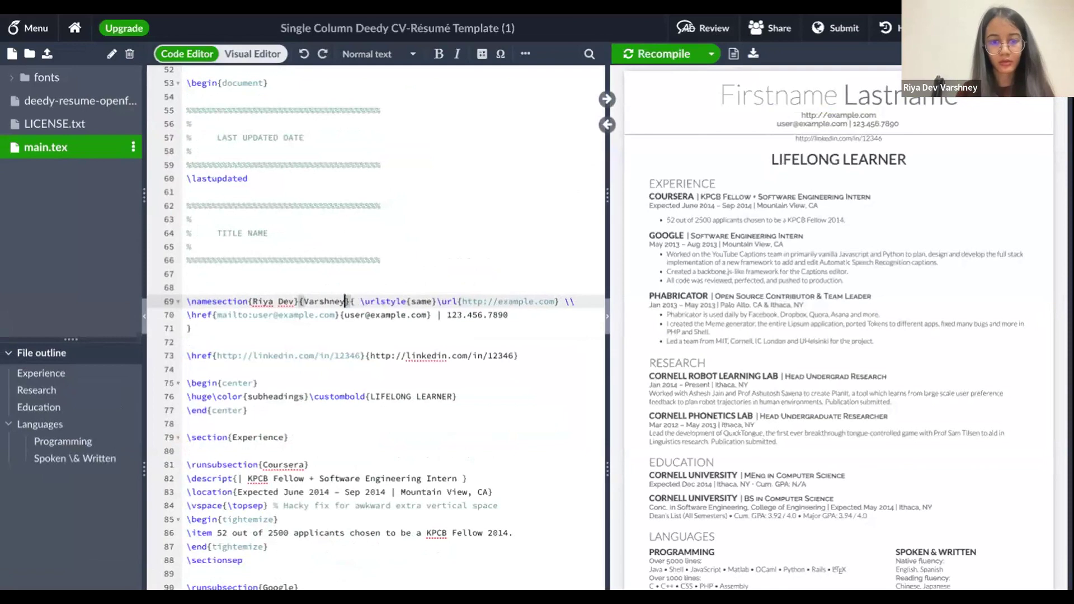
{"action": "left_click", "coordinate": [425, 233]}
{"action": "left_click", "coordinate": [677, 55]}
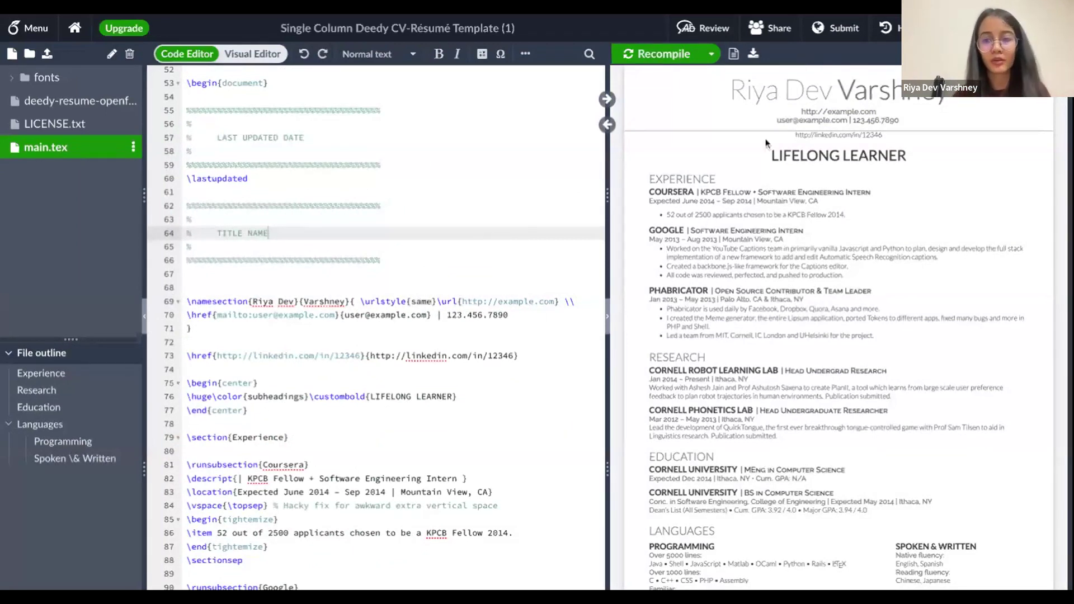
Point the \href mailto link on line 70 to the presenter's e-mail address and recompile
{"action": "left_click_drag", "start_coordinate": [217, 314], "coordinate": [333, 315]}
{"action": "key", "text": "BackSpace"}
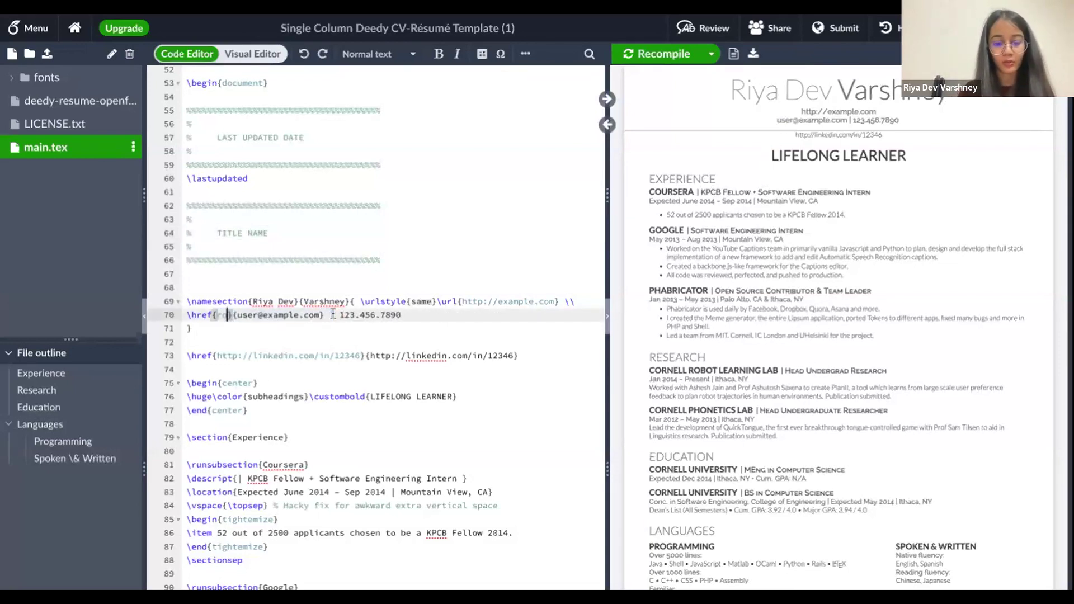
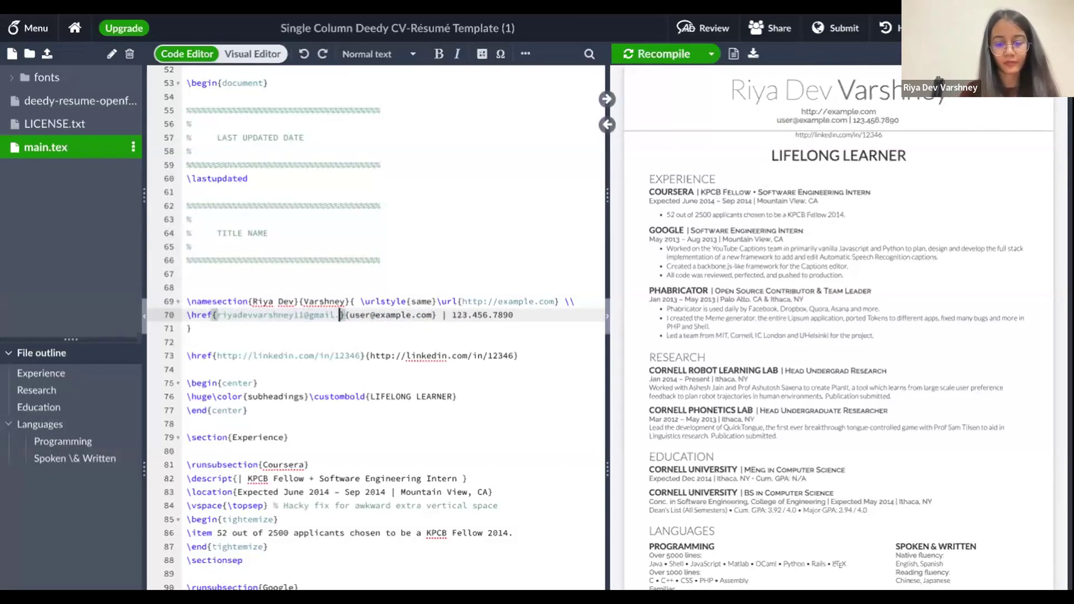
{"action": "left_click", "coordinate": [659, 62]}
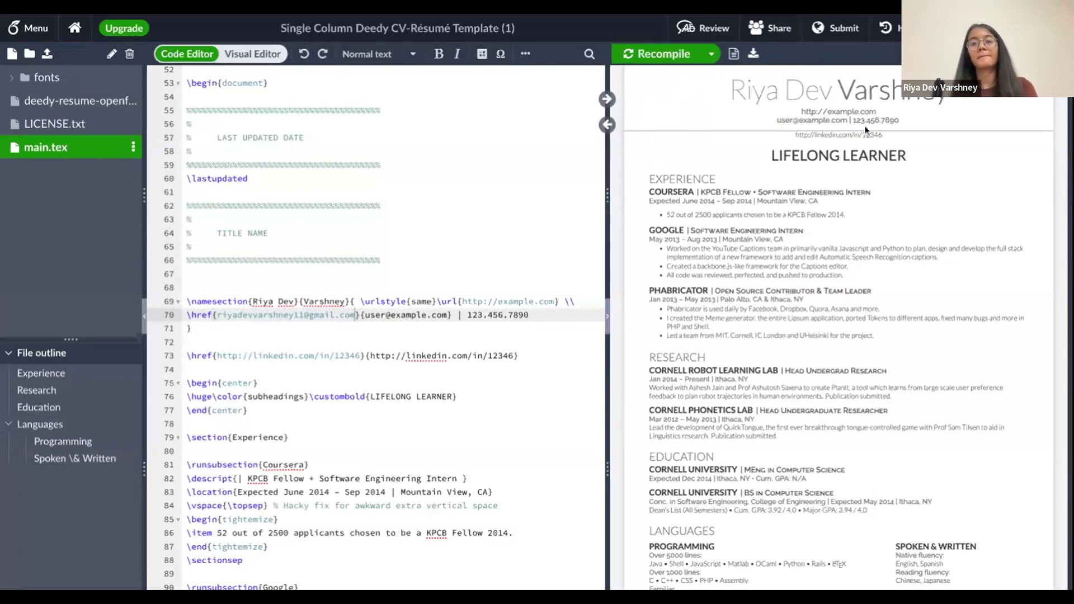
{"action": "mouse_move", "coordinate": [715, 111]}
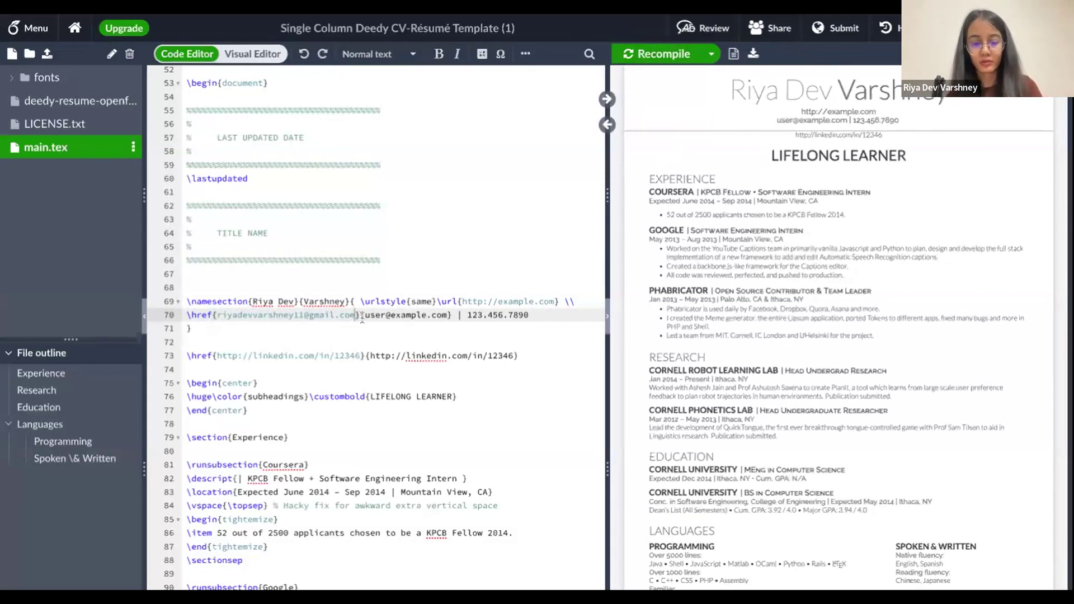
{"action": "left_click_drag", "start_coordinate": [358, 316], "coordinate": [217, 315]}
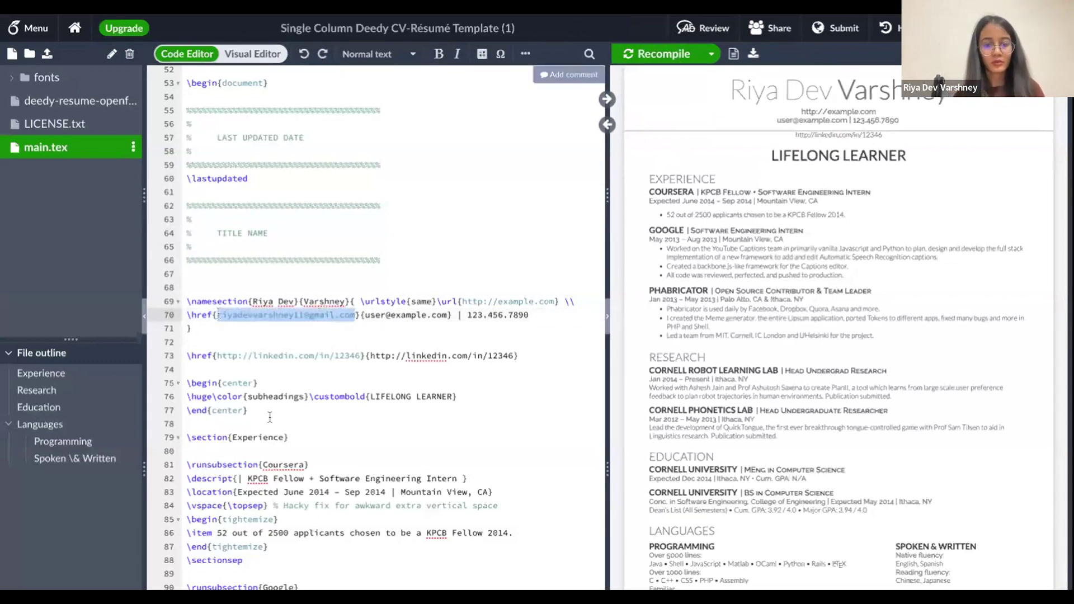
{"action": "scroll", "coordinate": [255, 450], "scroll_direction": "down", "scroll_amount": 5}
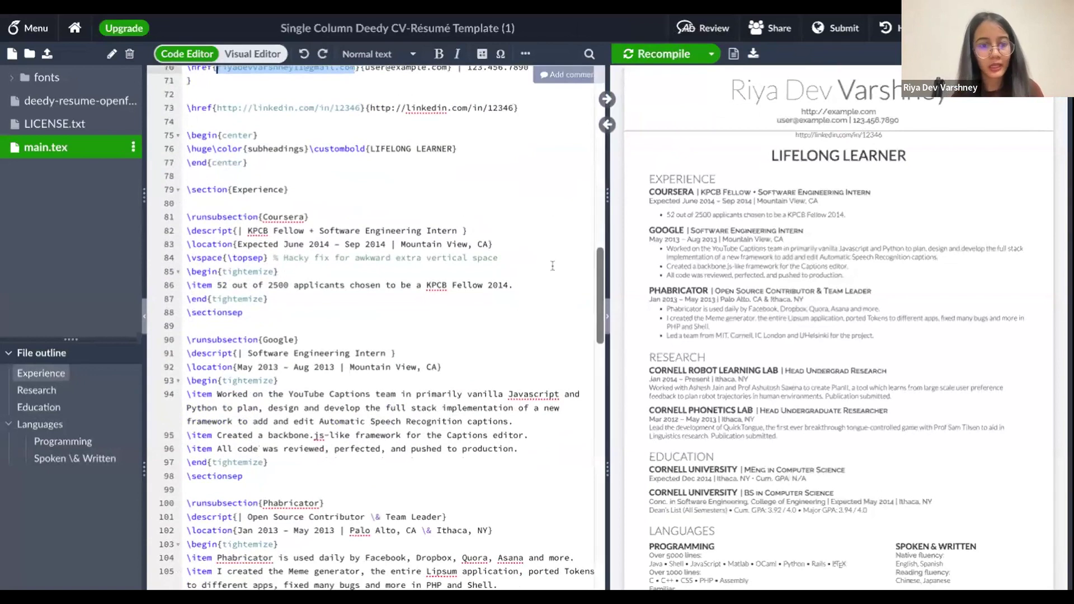
Change the Coursera role on line 82 to 'Google Software Engineer' and recompile the preview
{"action": "double_click", "coordinate": [670, 191]}
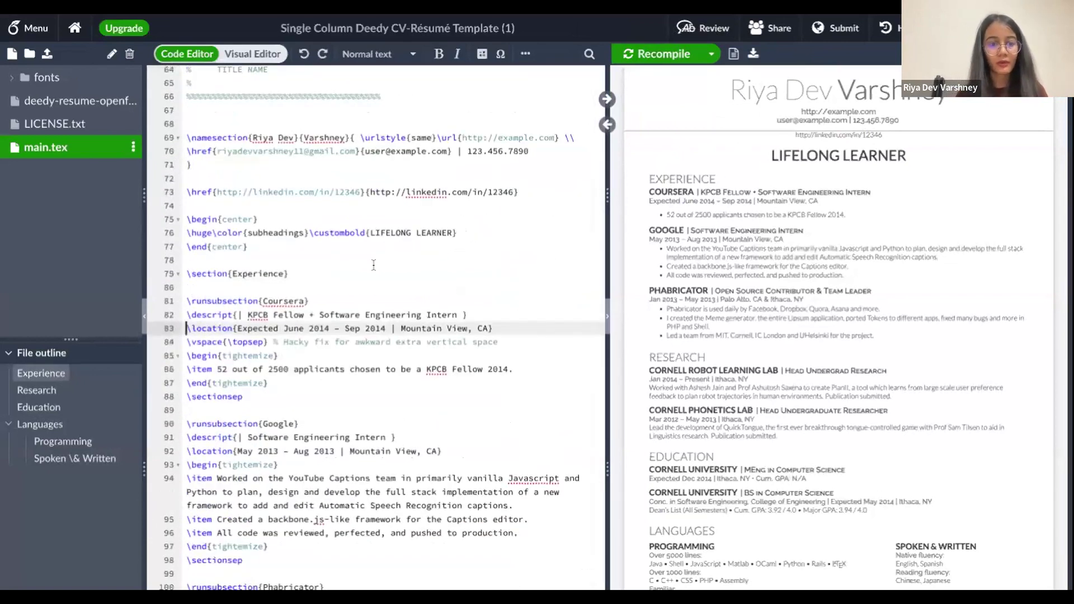
{"action": "left_click", "coordinate": [248, 315]}
{"action": "key", "text": "shift+Right"}
{"action": "key", "text": "shift+Right"}
{"action": "key", "text": "shift+Right"}
{"action": "key", "text": "shift+Right"}
{"action": "key", "text": "shift+Right"}
{"action": "key", "text": "shift+Right"}
{"action": "key", "text": "shift+Right"}
{"action": "key", "text": "shift+Right"}
{"action": "key", "text": "shift+Right"}
{"action": "key", "text": "shift+Right"}
{"action": "key", "text": "shift+Right"}
{"action": "key", "text": "shift+Right"}
{"action": "key", "text": "shift+Right"}
{"action": "key", "text": "shift+Right"}
{"action": "key", "text": "shift+Right"}
{"action": "key", "text": "shift+Right"}
{"action": "key", "text": "shift+Right"}
{"action": "key", "text": "shift+Right"}
{"action": "key", "text": "shift+Right"}
{"action": "key", "text": "shift+Right"}
{"action": "key", "text": "shift+Left"}
{"action": "key", "text": "shift+Left"}
{"action": "key", "text": "shift+Left"}
{"action": "key", "text": "shift+Left"}
{"action": "key", "text": "shift+Left"}
{"action": "key", "text": "shift+Left"}
{"action": "key", "text": "shift+Left"}
{"action": "key", "text": "shift+Left"}
{"action": "key", "text": "shift+Left"}
{"action": "key", "text": "shift+Left"}
{"action": "key", "text": "shift+Left"}
{"action": "key", "text": "shift+Left"}
{"action": "key", "text": "shift+Left"}
{"action": "key", "text": "shift+Left"}
{"action": "key", "text": "shift+Left"}
{"action": "key", "text": "shift+Left"}
{"action": "key", "text": "shift+Left"}
{"action": "key", "text": "shift+Left"}
{"action": "key", "text": "shift+Left"}
{"action": "key", "text": "shift+Left"}
{"action": "key", "text": "shift+Right"}
{"action": "key", "text": "shift+Right"}
{"action": "key", "text": "BackSpace"}
{"action": "type", "text": "Google"}
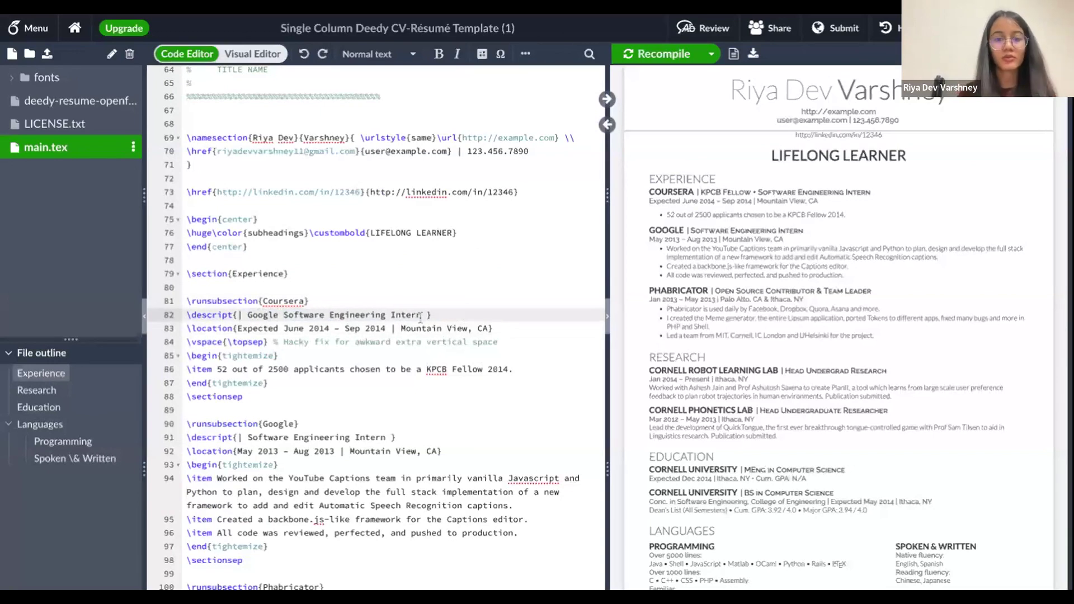
{"action": "double_click", "coordinate": [420, 315]}
{"action": "key", "text": "shift+Left"}
{"action": "key", "text": "shift+Left"}
{"action": "key", "text": "shift+Left"}
{"action": "key", "text": "shift+Left"}
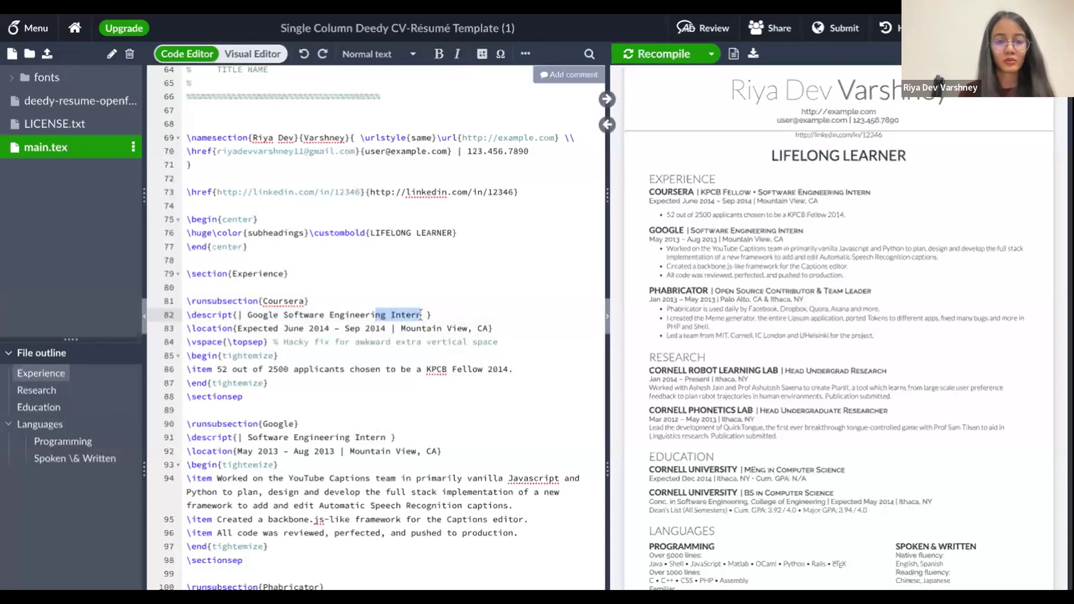
{"action": "key", "text": "BackSpace"}
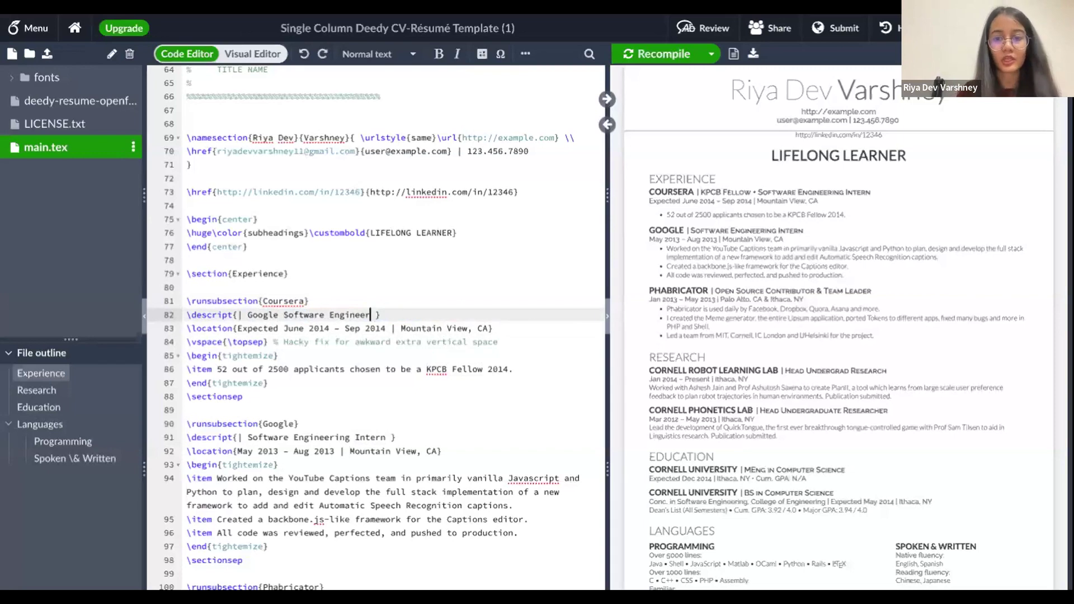
{"action": "left_click", "coordinate": [687, 56]}
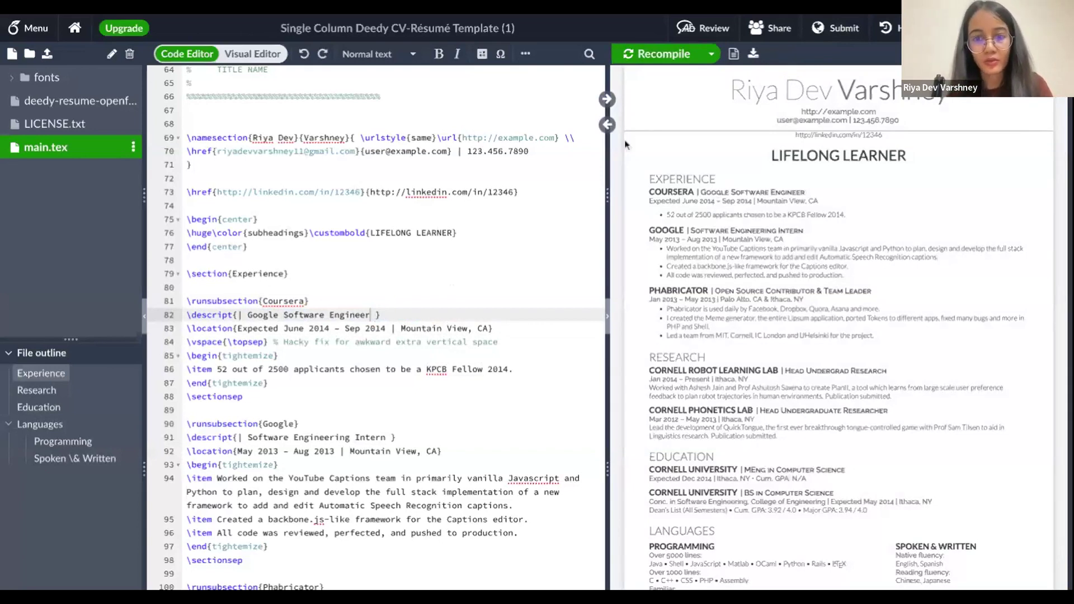
{"action": "left_click", "coordinate": [676, 55]}
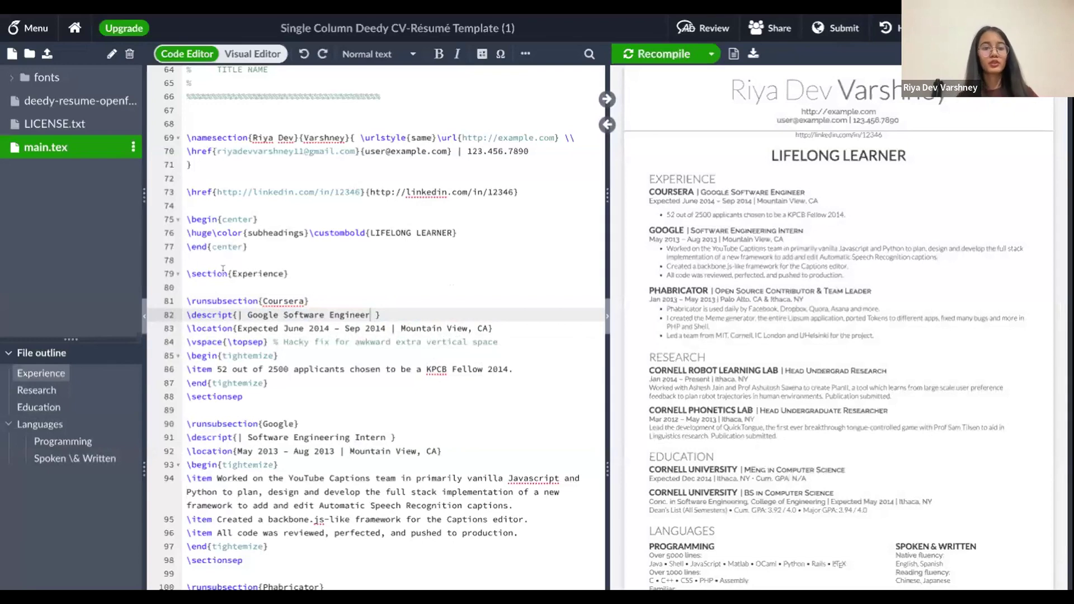
Select the lines below the Coursera entry in main.tex and scroll further down the source
{"action": "left_click_drag", "start_coordinate": [273, 328], "coordinate": [298, 369]}
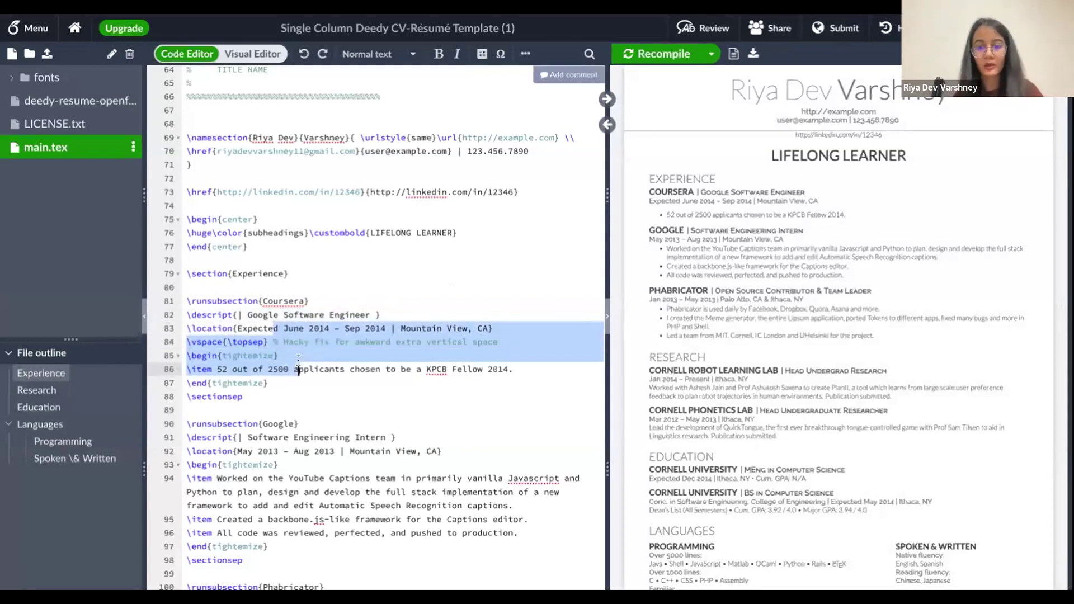
{"action": "scroll", "coordinate": [764, 408], "scroll_direction": "down", "scroll_amount": 1}
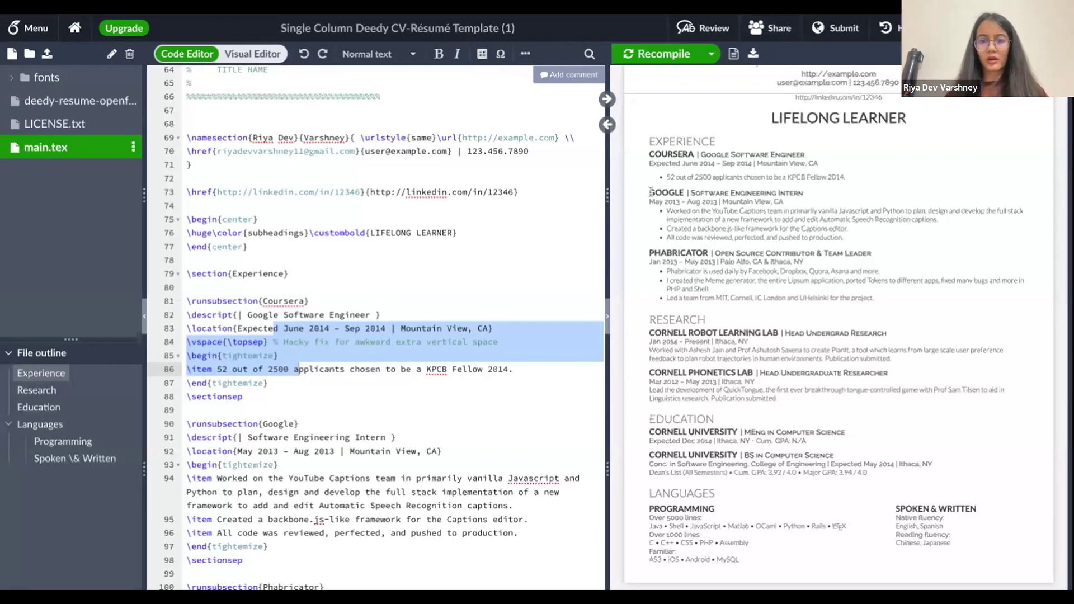
Highlight the GOOGLE company heading in the PDF preview
{"action": "left_click_drag", "start_coordinate": [649, 192], "coordinate": [683, 193]}
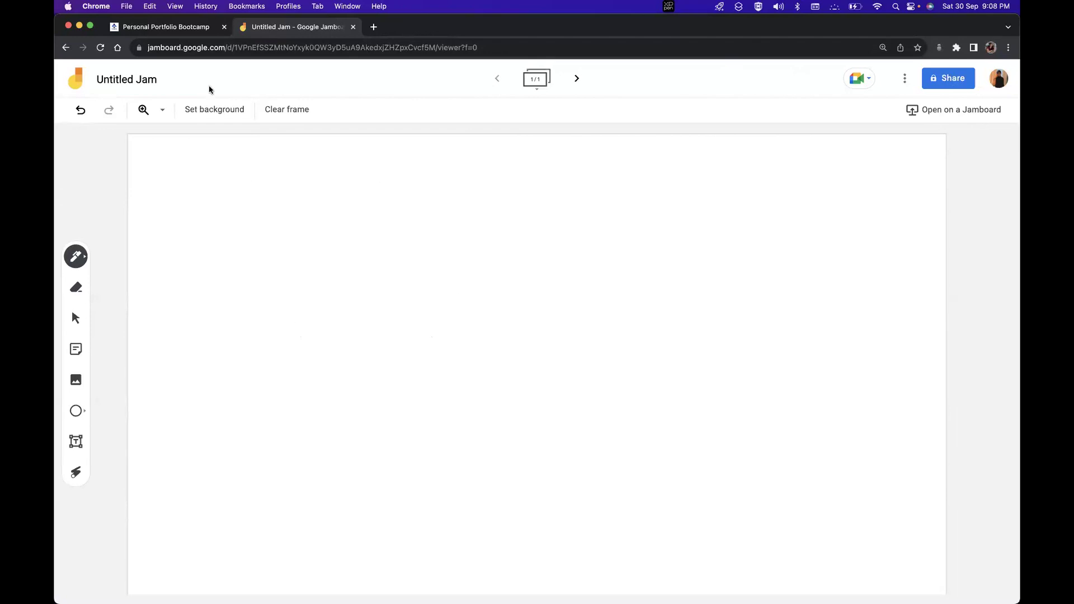
Search '5 minute timer online' in a new tab and stop the timer at 05:00
{"action": "left_click", "coordinate": [373, 27]}
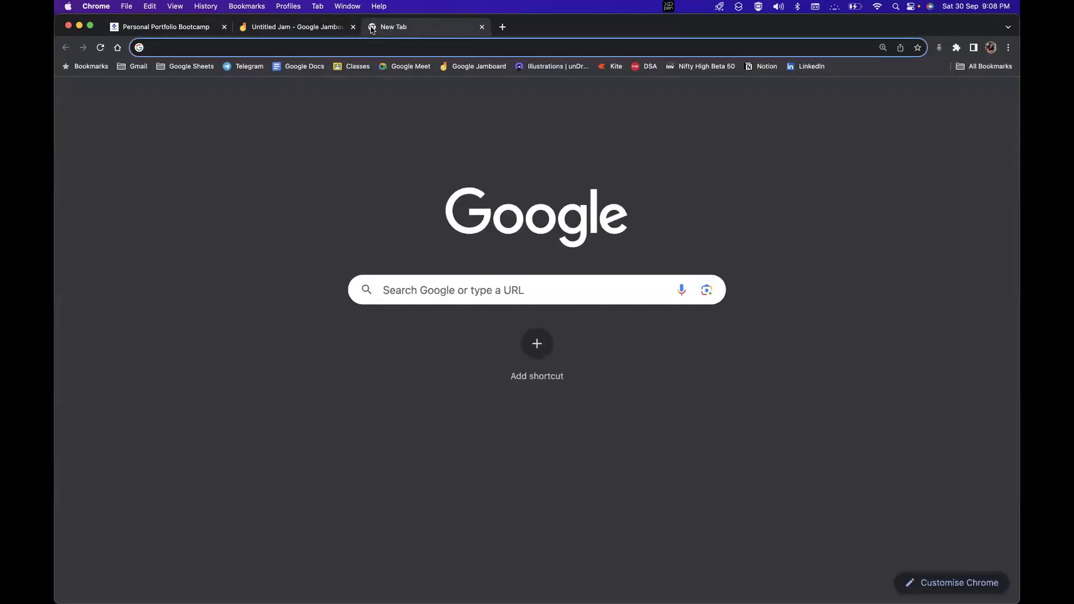
{"action": "type", "text": "5"}
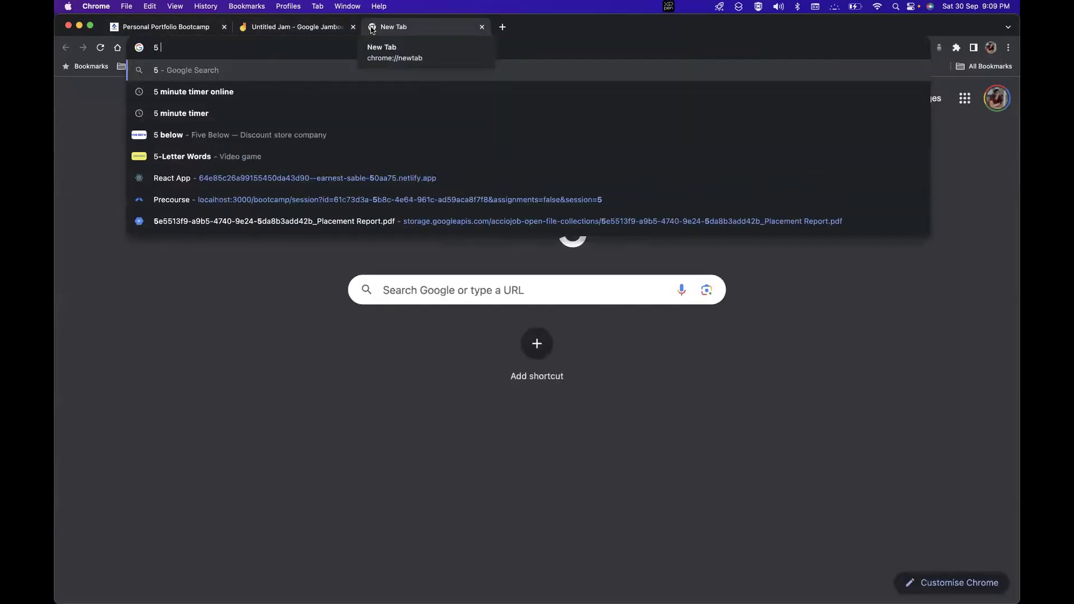
{"action": "key", "text": "Down"}
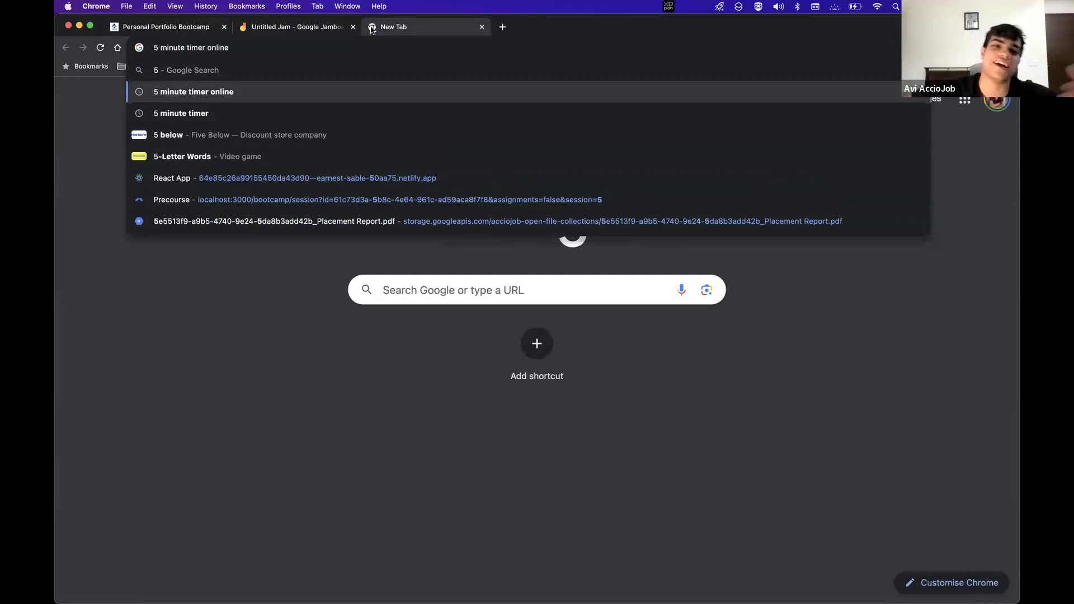
{"action": "key", "text": "Return"}
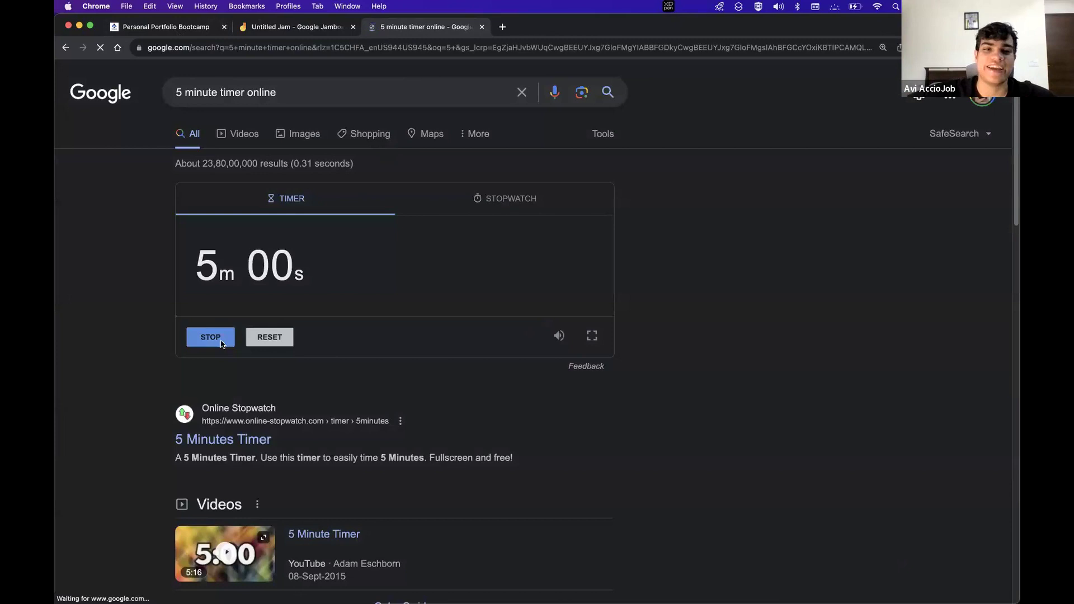
{"action": "left_click", "coordinate": [220, 339]}
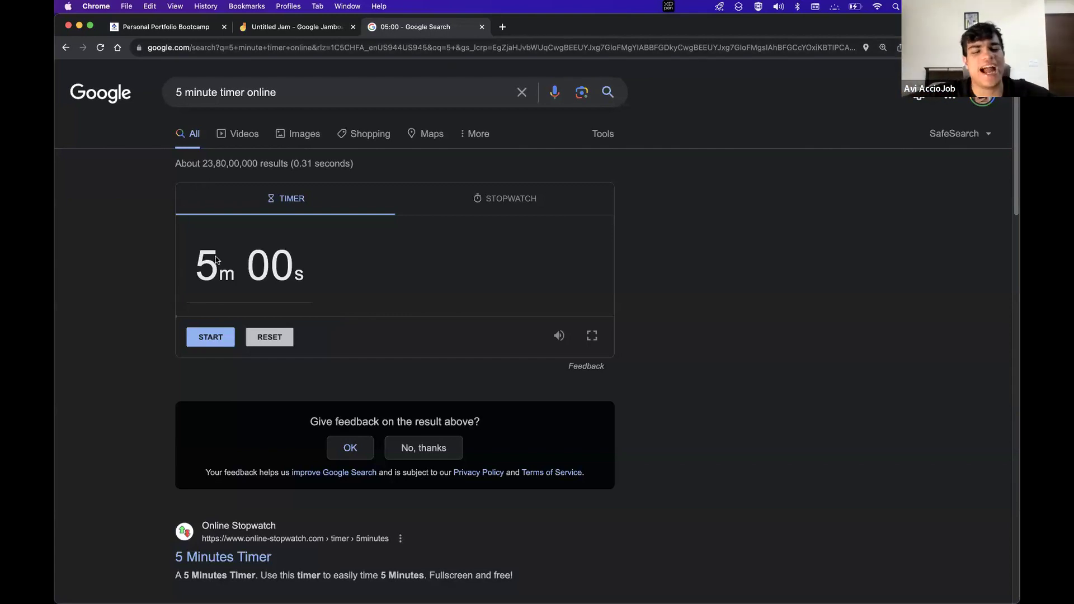
Start the 5-minute countdown, reset it to 5m 00s, then start it again
{"action": "left_click", "coordinate": [215, 336]}
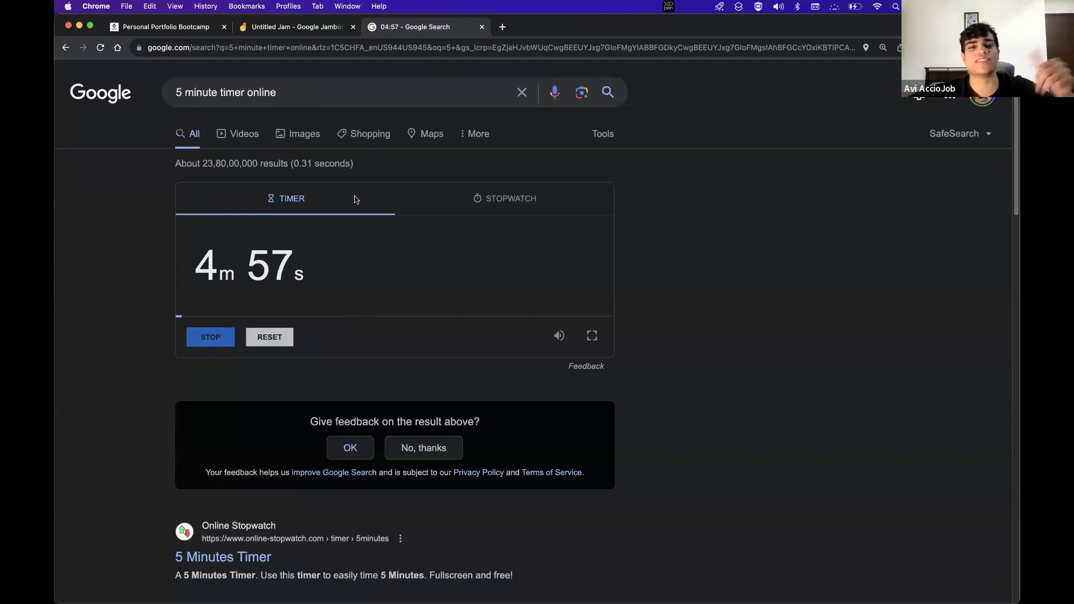
{"action": "left_click", "coordinate": [271, 336]}
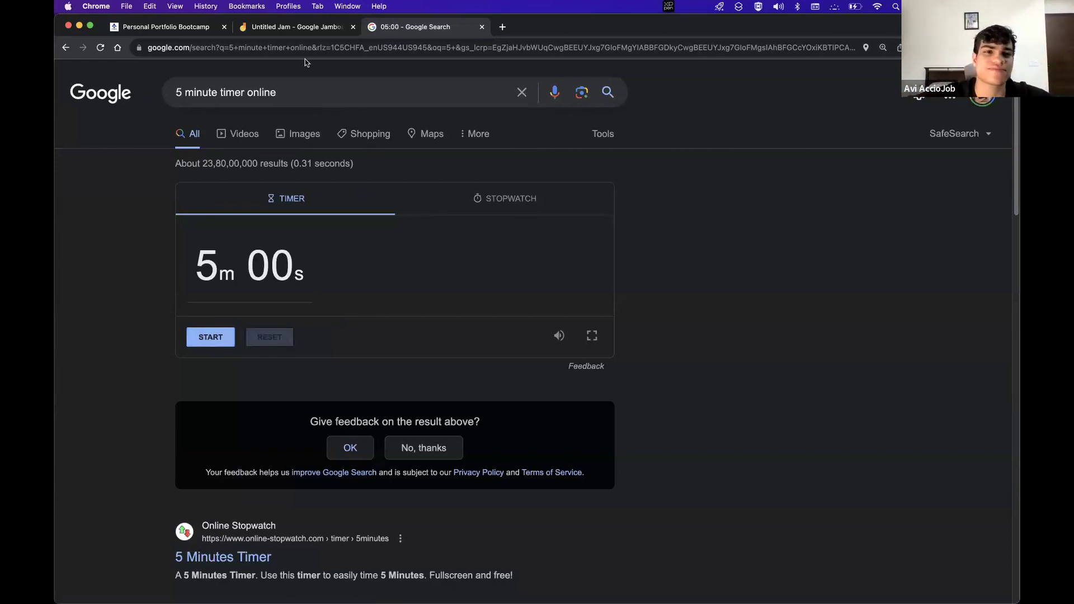
{"action": "left_click", "coordinate": [223, 336]}
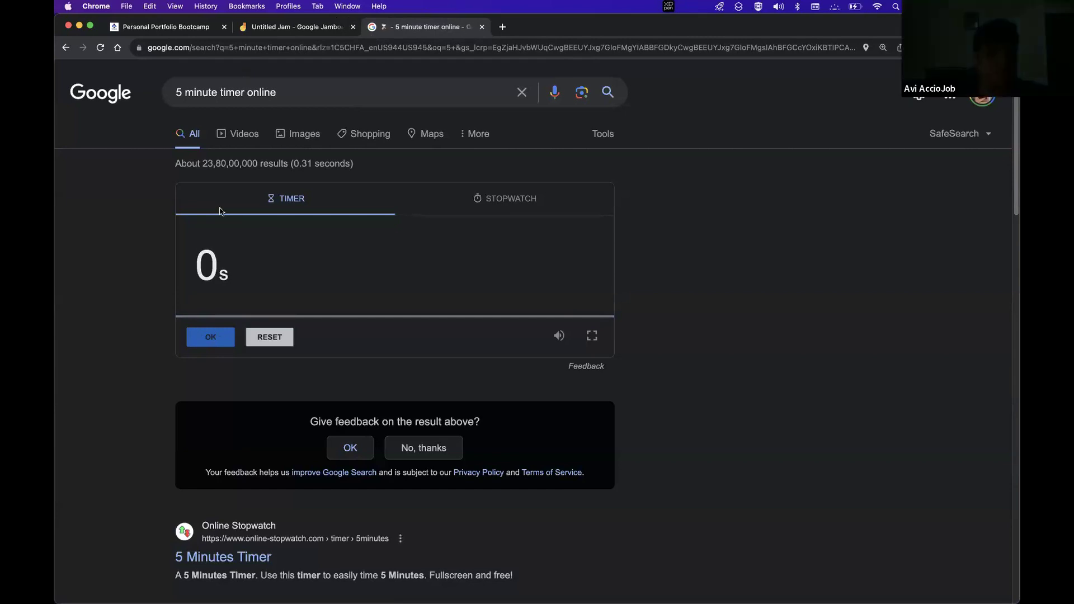
Bring the Untitled Jam whiteboard back into view
{"action": "left_click", "coordinate": [246, 27]}
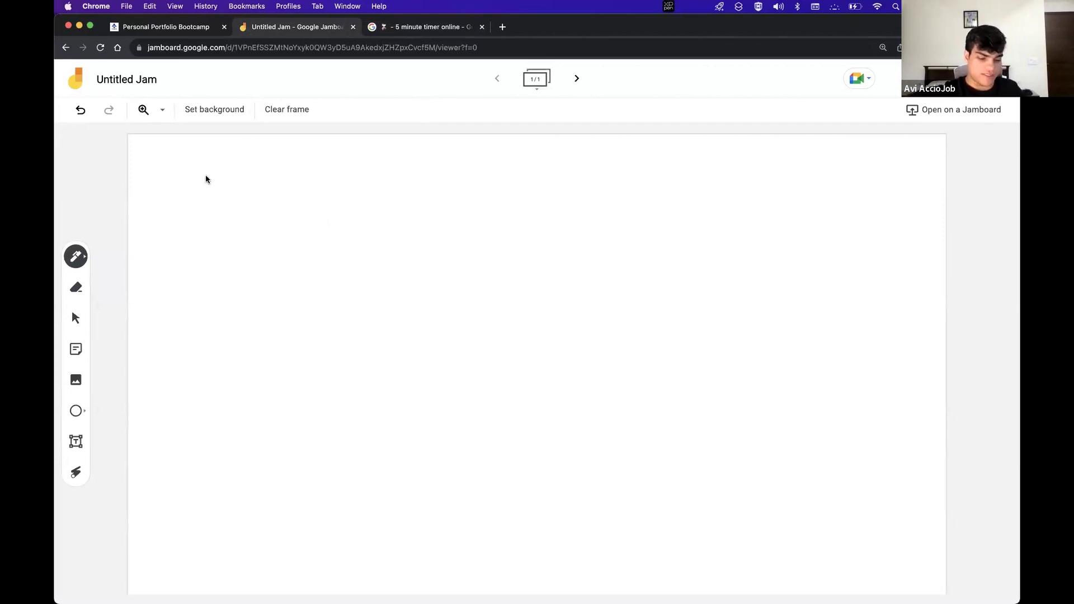
Test a pen stroke on the Jam board and undo it, then close the 5 minute timer tab
{"action": "left_click_drag", "start_coordinate": [305, 193], "coordinate": [309, 193]}
{"action": "key", "text": "super+z"}
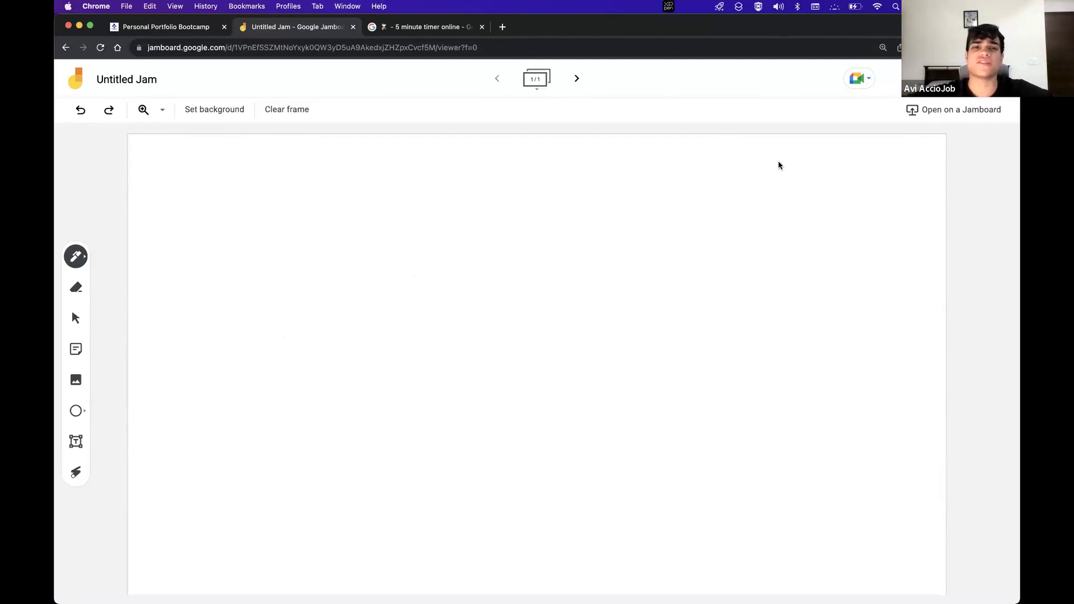
{"action": "left_click", "coordinate": [481, 28]}
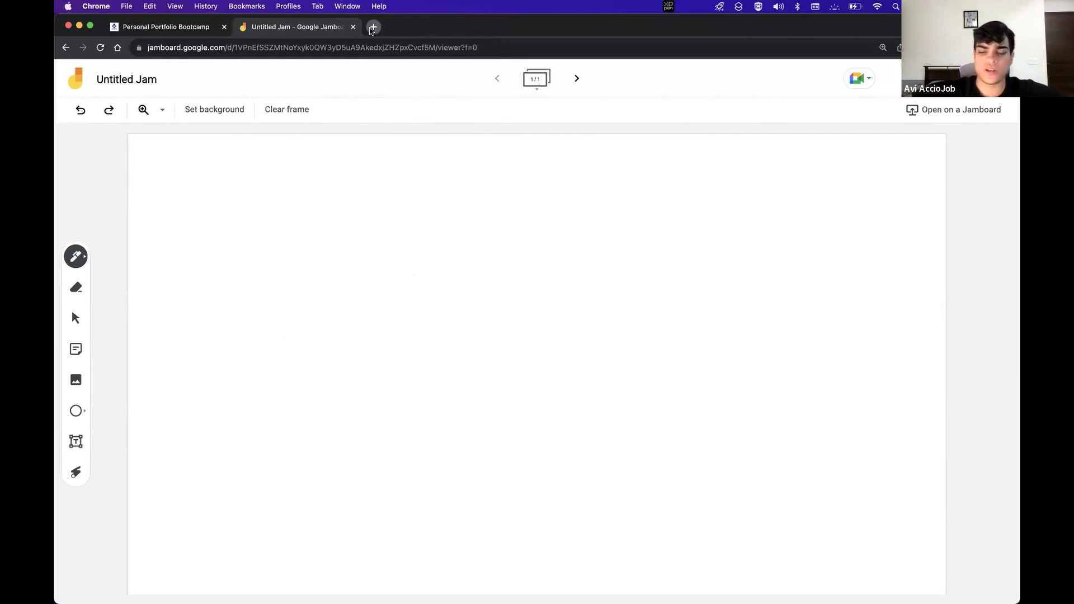
Open precourse.acciojob.com in a new tab and go to its free bootcamps page
{"action": "left_click", "coordinate": [371, 28]}
{"action": "type", "text": "p"}
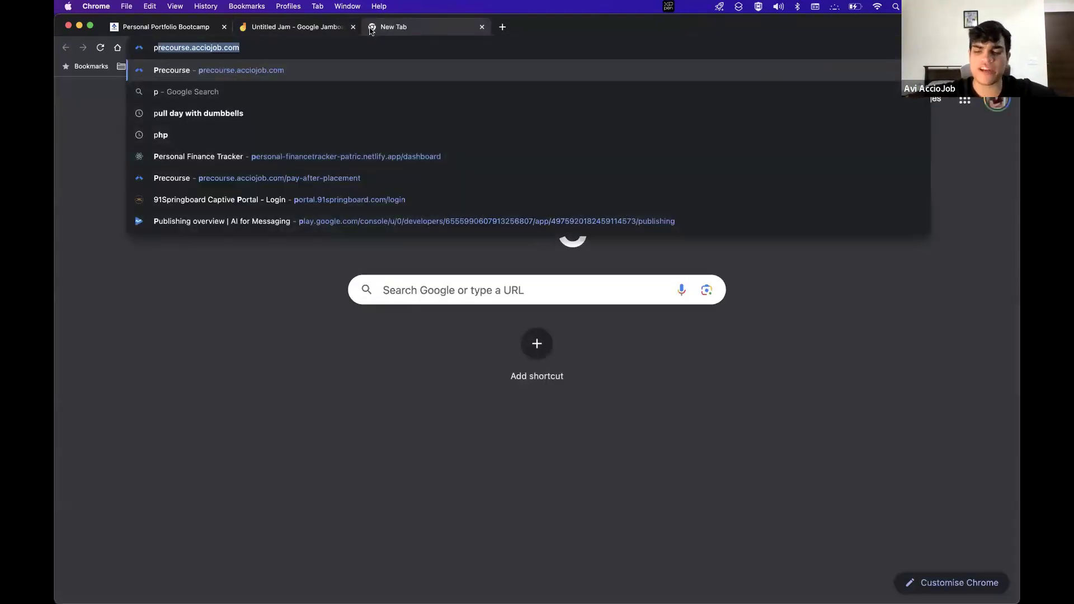
{"action": "key", "text": "Return"}
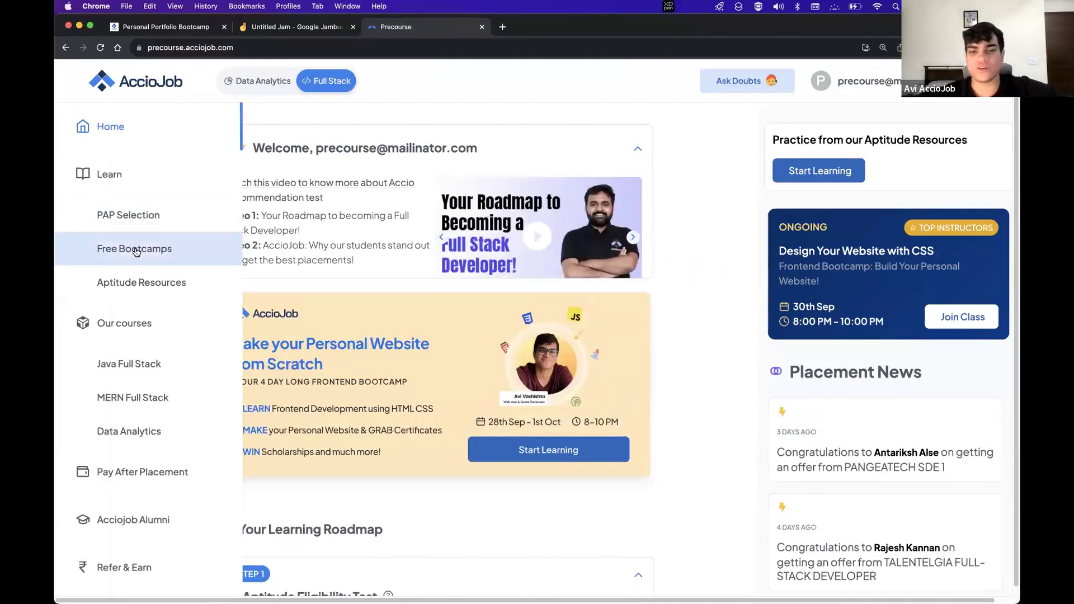
{"action": "left_click", "coordinate": [136, 252]}
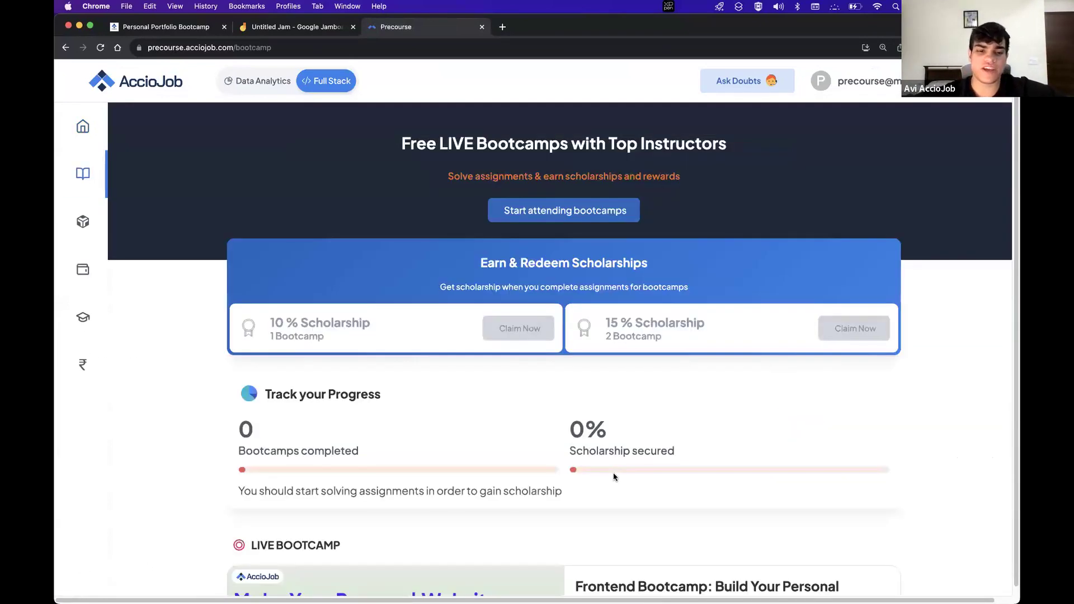
Scroll the bootcamp page and highlight the bootcamp's start date
{"action": "scroll", "coordinate": [614, 475], "scroll_direction": "down", "scroll_amount": 10}
{"action": "scroll", "coordinate": [627, 392], "scroll_direction": "up", "scroll_amount": 3}
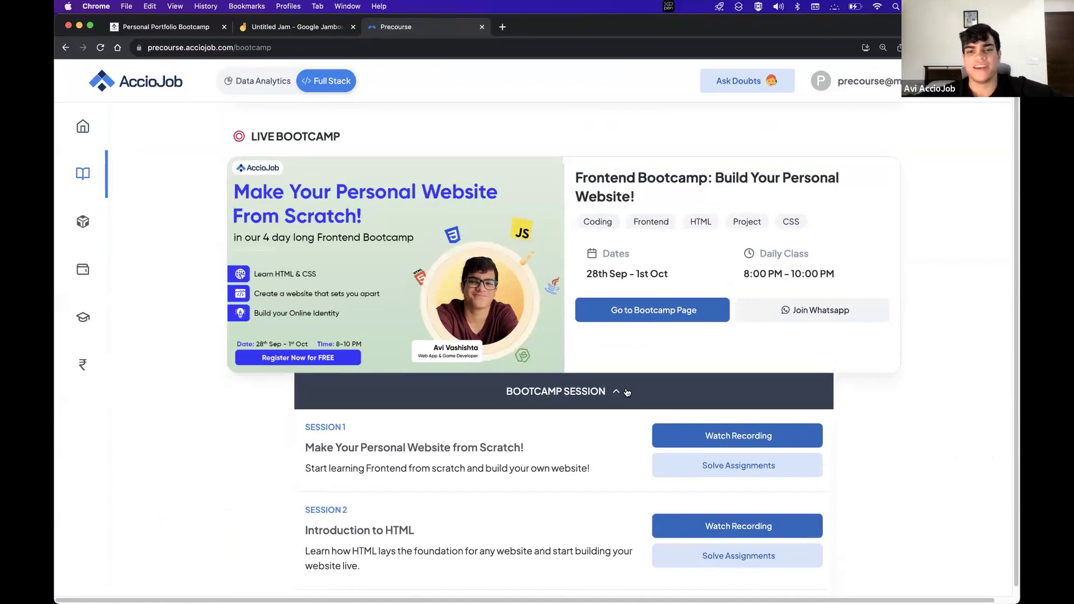
{"action": "left_click", "coordinate": [627, 392]}
{"action": "left_click_drag", "start_coordinate": [586, 273], "coordinate": [616, 274]}
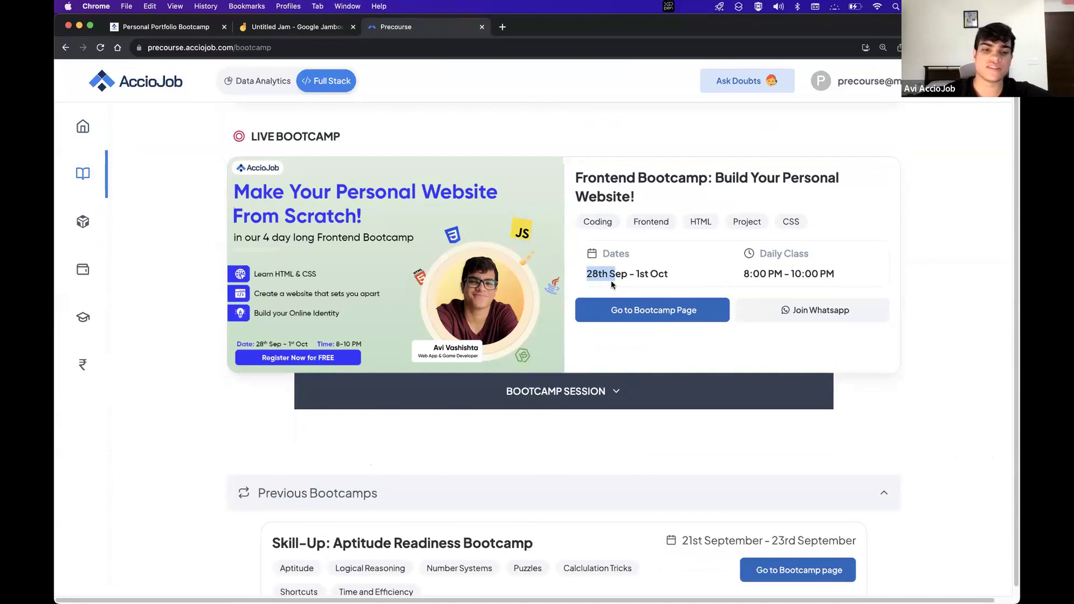
{"action": "left_click", "coordinate": [550, 406]}
Point out Session 1, Introduction to HTML and Design Your Website with CSS, then return to the Jam board
{"action": "scroll", "coordinate": [551, 405], "scroll_direction": "down", "scroll_amount": 3}
{"action": "scroll", "coordinate": [550, 409], "scroll_direction": "down", "scroll_amount": 6}
{"action": "left_click_drag", "start_coordinate": [305, 340], "coordinate": [419, 378]}
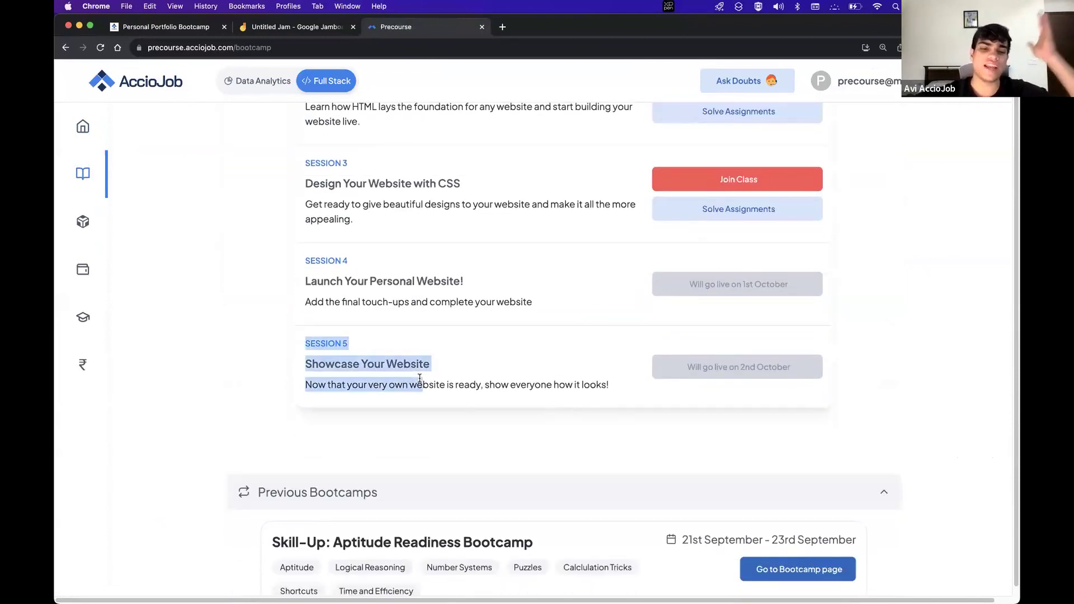
{"action": "scroll", "coordinate": [420, 379], "scroll_direction": "up", "scroll_amount": 7}
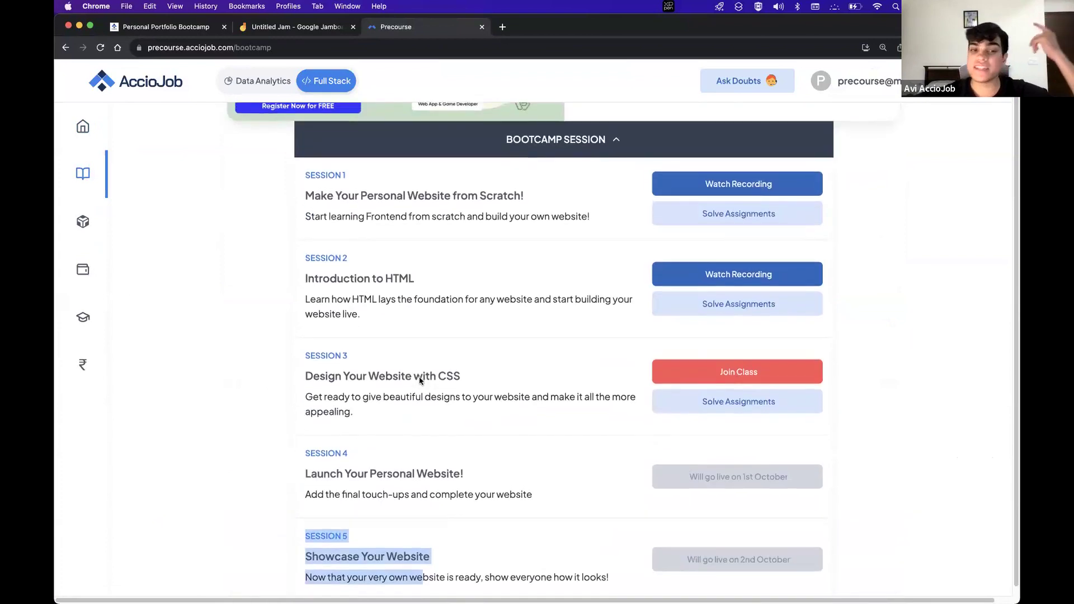
{"action": "scroll", "coordinate": [420, 381], "scroll_direction": "down", "scroll_amount": 1}
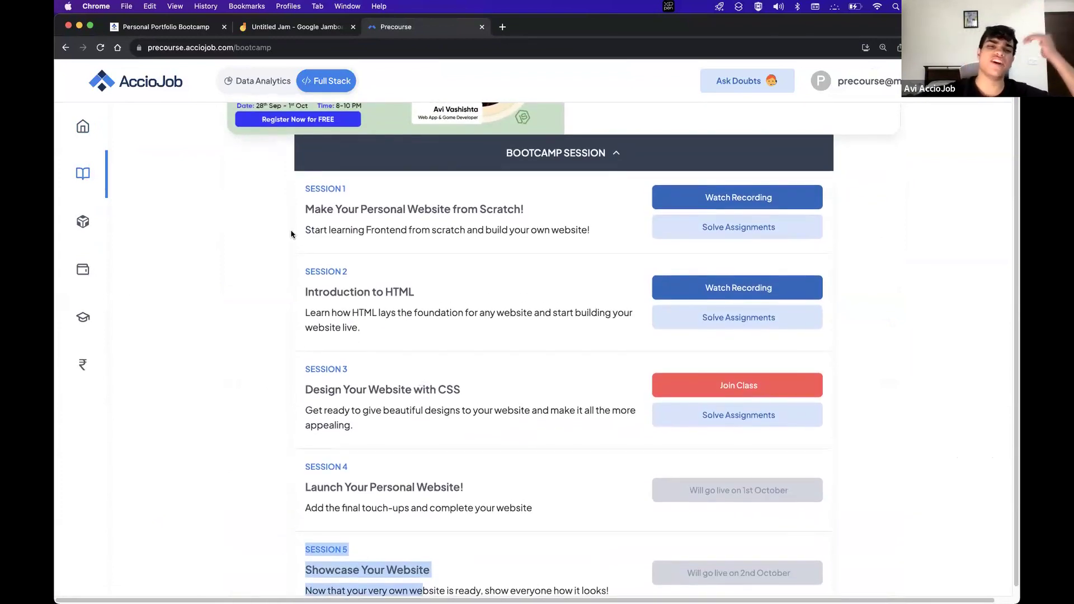
{"action": "left_click_drag", "start_coordinate": [293, 215], "coordinate": [604, 216]}
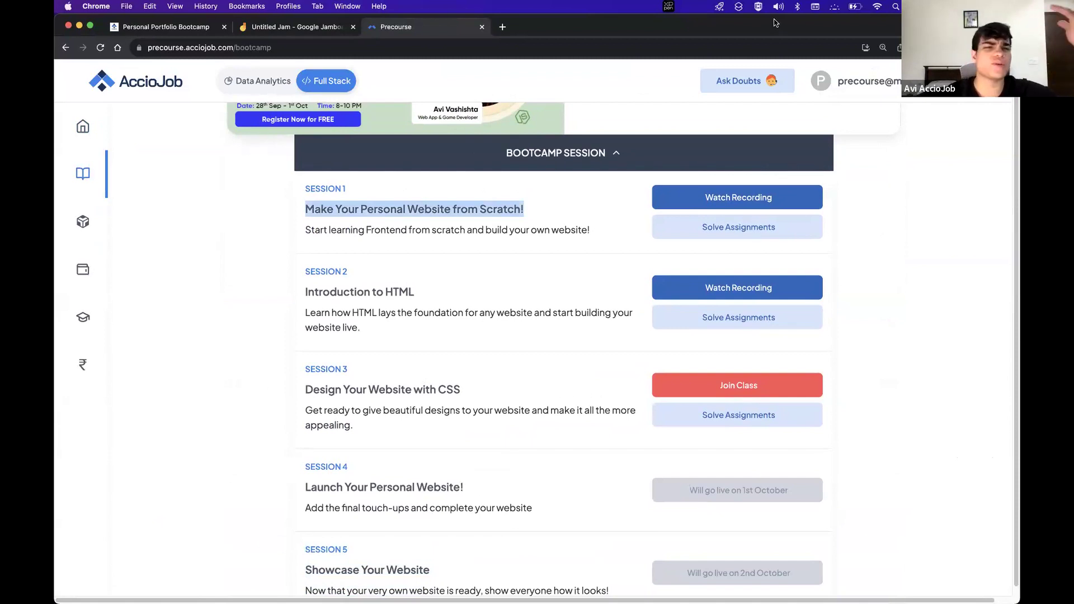
{"action": "left_click_drag", "start_coordinate": [306, 272], "coordinate": [407, 313]}
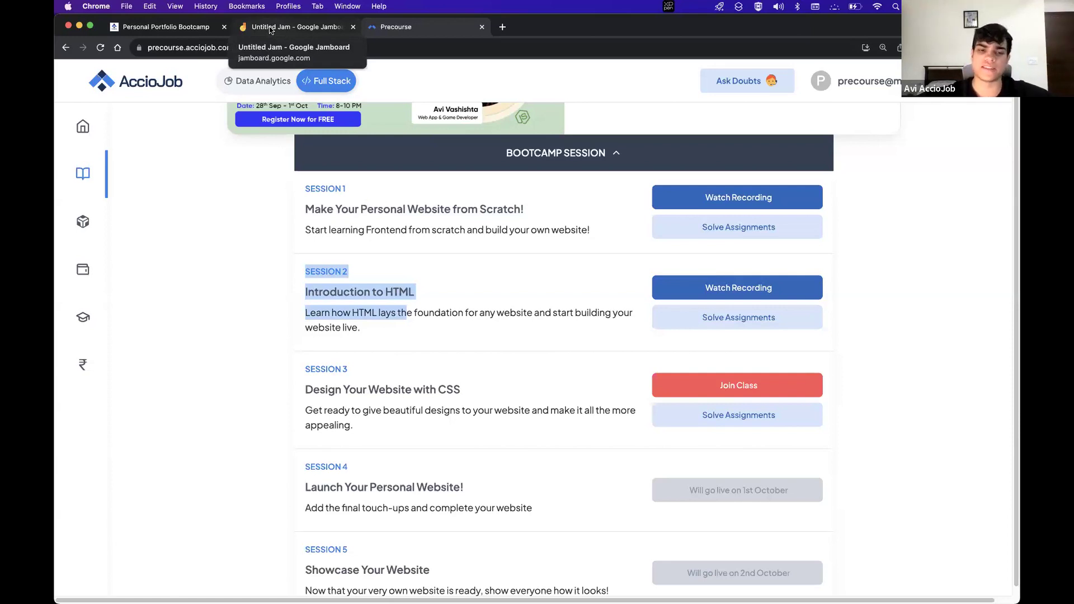
{"action": "left_click_drag", "start_coordinate": [305, 390], "coordinate": [458, 390]}
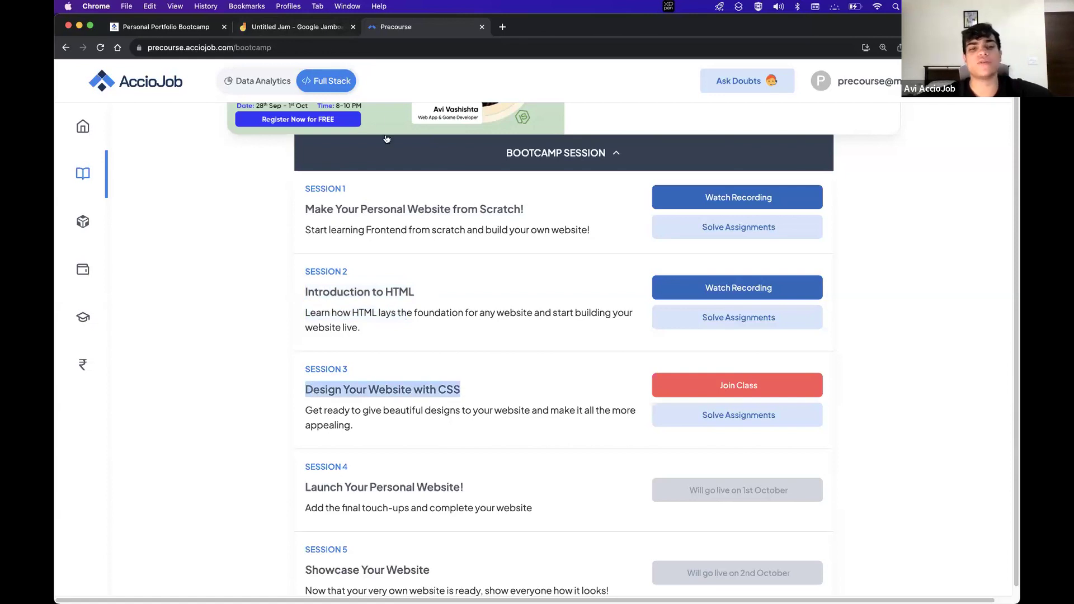
{"action": "left_click", "coordinate": [264, 28]}
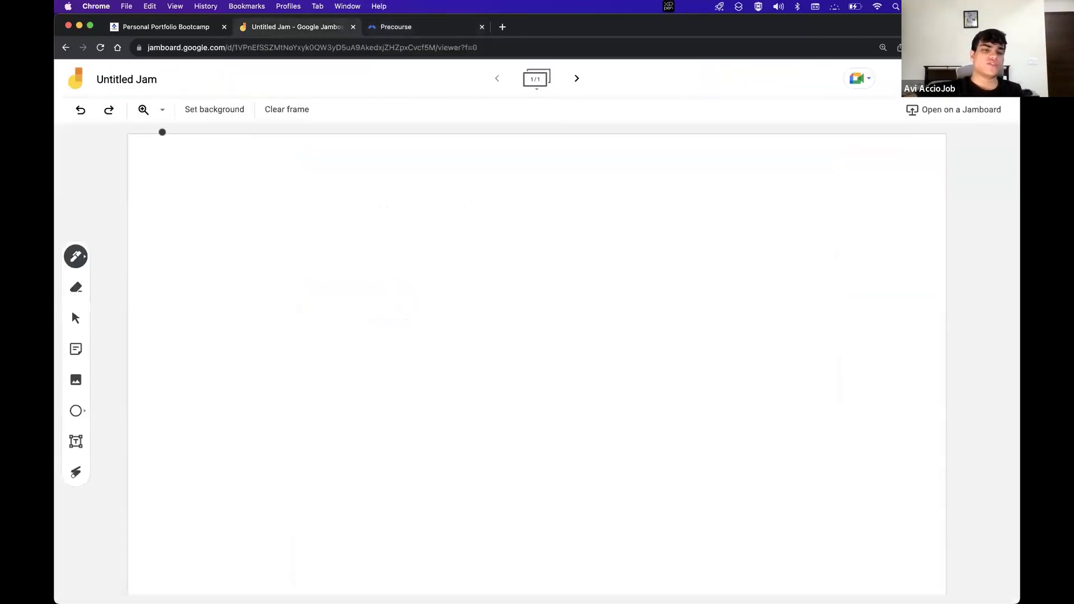
Handwrite 'HTML →' followed by the word 'Hyper' on the board
{"action": "mouse_move", "coordinate": [181, 171]}
{"action": "left_mouse_down"}
{"action": "mouse_move", "coordinate": [177, 203]}
{"action": "mouse_move", "coordinate": [202, 188]}
{"action": "left_mouse_up"}
{"action": "mouse_move", "coordinate": [201, 169]}
{"action": "left_mouse_down"}
{"action": "mouse_move", "coordinate": [200, 202]}
{"action": "mouse_move", "coordinate": [228, 167]}
{"action": "left_mouse_up"}
{"action": "left_click_drag", "start_coordinate": [226, 168], "coordinate": [227, 200]}
{"action": "mouse_move", "coordinate": [243, 194]}
{"action": "left_mouse_down"}
{"action": "mouse_move", "coordinate": [246, 175]}
{"action": "mouse_move", "coordinate": [265, 195]}
{"action": "mouse_move", "coordinate": [418, 183]}
{"action": "left_mouse_up"}
{"action": "left_click_drag", "start_coordinate": [416, 182], "coordinate": [435, 178]}
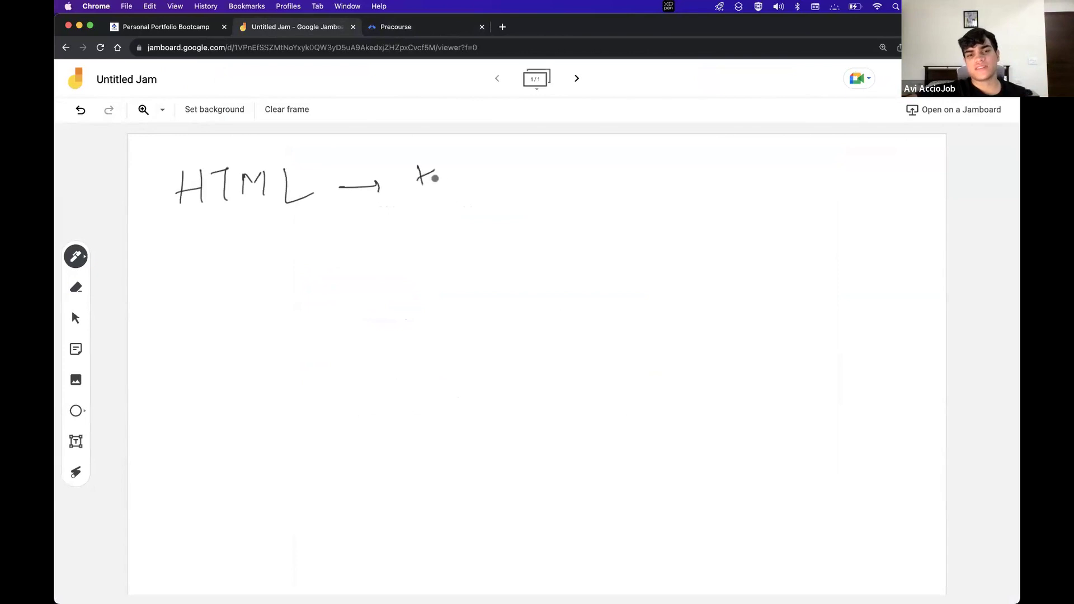
{"action": "left_click_drag", "start_coordinate": [434, 220], "coordinate": [465, 176]}
{"action": "left_click_drag", "start_coordinate": [465, 161], "coordinate": [463, 208]}
{"action": "mouse_move", "coordinate": [448, 171]}
{"action": "left_mouse_down"}
{"action": "mouse_move", "coordinate": [454, 183]}
{"action": "mouse_move", "coordinate": [484, 178]}
{"action": "left_mouse_up"}
{"action": "mouse_move", "coordinate": [491, 184]}
{"action": "left_mouse_down"}
{"action": "mouse_move", "coordinate": [511, 166]}
{"action": "mouse_move", "coordinate": [570, 151]}
{"action": "left_mouse_up"}
Continue with 'Text Markup', and write 'language' on the line below
{"action": "mouse_move", "coordinate": [562, 154]}
{"action": "left_mouse_down"}
{"action": "mouse_move", "coordinate": [563, 180]}
{"action": "mouse_move", "coordinate": [587, 179]}
{"action": "left_mouse_up"}
{"action": "left_click_drag", "start_coordinate": [591, 170], "coordinate": [618, 182]}
{"action": "mouse_move", "coordinate": [607, 165]}
{"action": "left_mouse_down"}
{"action": "mouse_move", "coordinate": [627, 159]}
{"action": "mouse_move", "coordinate": [658, 184]}
{"action": "mouse_move", "coordinate": [707, 184]}
{"action": "mouse_move", "coordinate": [727, 162]}
{"action": "left_mouse_up"}
{"action": "left_click_drag", "start_coordinate": [730, 164], "coordinate": [749, 181]}
{"action": "mouse_move", "coordinate": [748, 170]}
{"action": "left_mouse_down"}
{"action": "mouse_move", "coordinate": [766, 173]}
{"action": "mouse_move", "coordinate": [780, 216]}
{"action": "left_mouse_up"}
{"action": "left_click_drag", "start_coordinate": [773, 180], "coordinate": [786, 172]}
{"action": "mouse_move", "coordinate": [526, 208]}
{"action": "left_mouse_down"}
{"action": "mouse_move", "coordinate": [586, 247]}
{"action": "mouse_move", "coordinate": [591, 230]}
{"action": "mouse_move", "coordinate": [621, 220]}
{"action": "mouse_move", "coordinate": [698, 230]}
{"action": "left_mouse_up"}
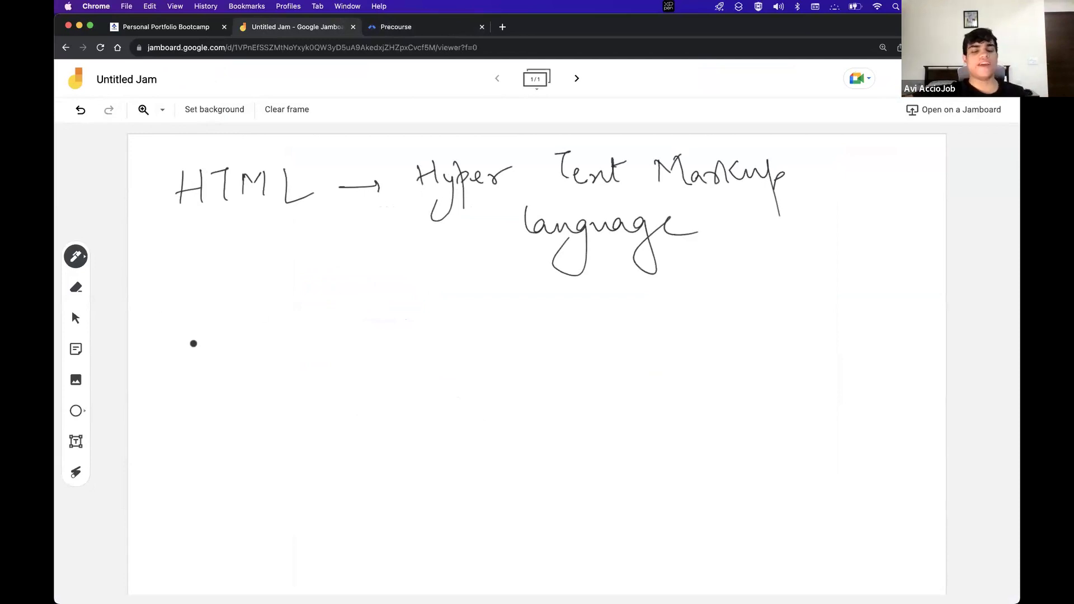
Write 'CSS' below HTML and draw a curved arrow from 'language' to a box
{"action": "mouse_move", "coordinate": [193, 339]}
{"action": "left_mouse_down"}
{"action": "mouse_move", "coordinate": [203, 365]}
{"action": "mouse_move", "coordinate": [212, 362]}
{"action": "left_mouse_up"}
{"action": "left_click_drag", "start_coordinate": [261, 337], "coordinate": [248, 364]}
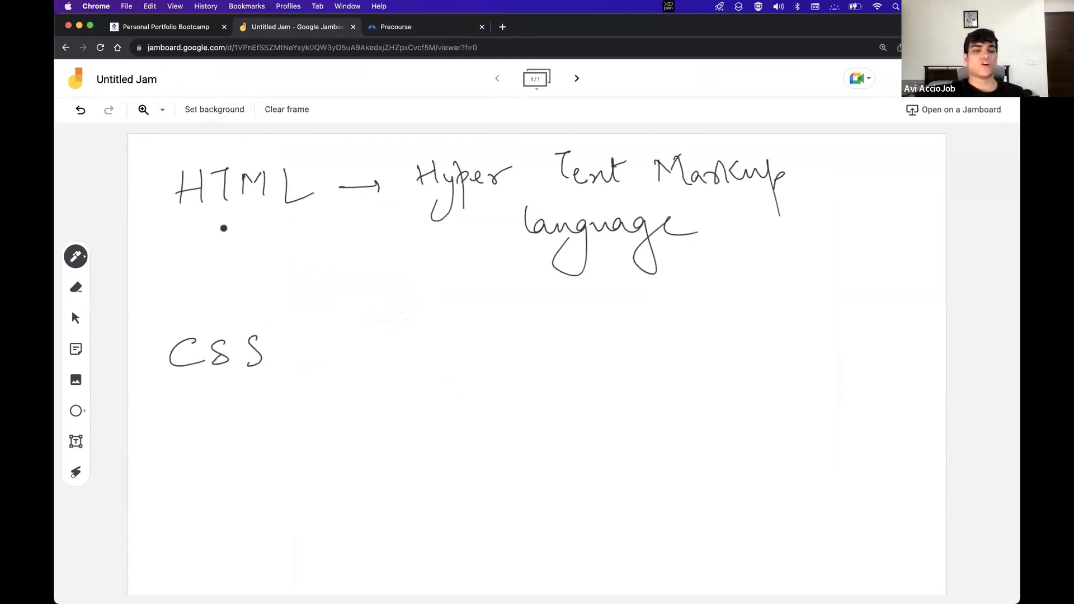
{"action": "mouse_move", "coordinate": [672, 276]}
{"action": "left_mouse_down"}
{"action": "mouse_move", "coordinate": [717, 344]}
{"action": "mouse_move", "coordinate": [721, 451]}
{"action": "left_mouse_up"}
{"action": "left_click_drag", "start_coordinate": [739, 312], "coordinate": [870, 465]}
{"action": "left_click_drag", "start_coordinate": [704, 457], "coordinate": [869, 465]}
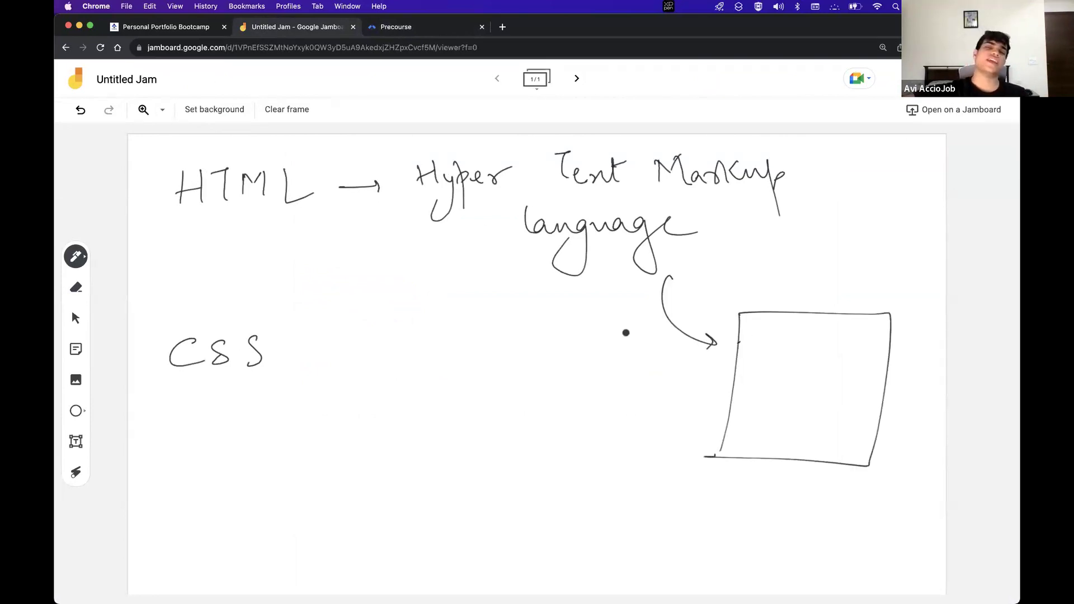
On a new blank frame, sketch a house with a rectangular body, ground line and roof
{"action": "left_click", "coordinate": [579, 79]}
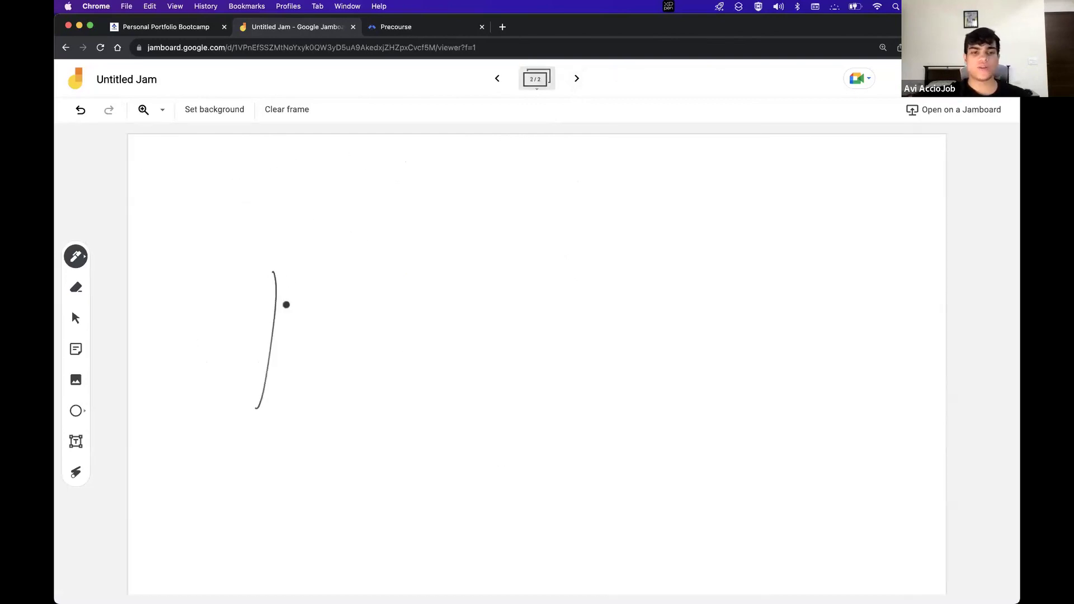
{"action": "mouse_move", "coordinate": [274, 274]}
{"action": "left_mouse_down"}
{"action": "mouse_move", "coordinate": [496, 393]}
{"action": "mouse_move", "coordinate": [223, 399]}
{"action": "left_mouse_up"}
{"action": "left_click_drag", "start_coordinate": [256, 407], "coordinate": [350, 405]}
{"action": "left_click_drag", "start_coordinate": [653, 428], "coordinate": [660, 429]}
{"action": "mouse_move", "coordinate": [274, 273]}
{"action": "left_mouse_down"}
{"action": "mouse_move", "coordinate": [390, 174]}
{"action": "mouse_move", "coordinate": [597, 255]}
{"action": "left_mouse_up"}
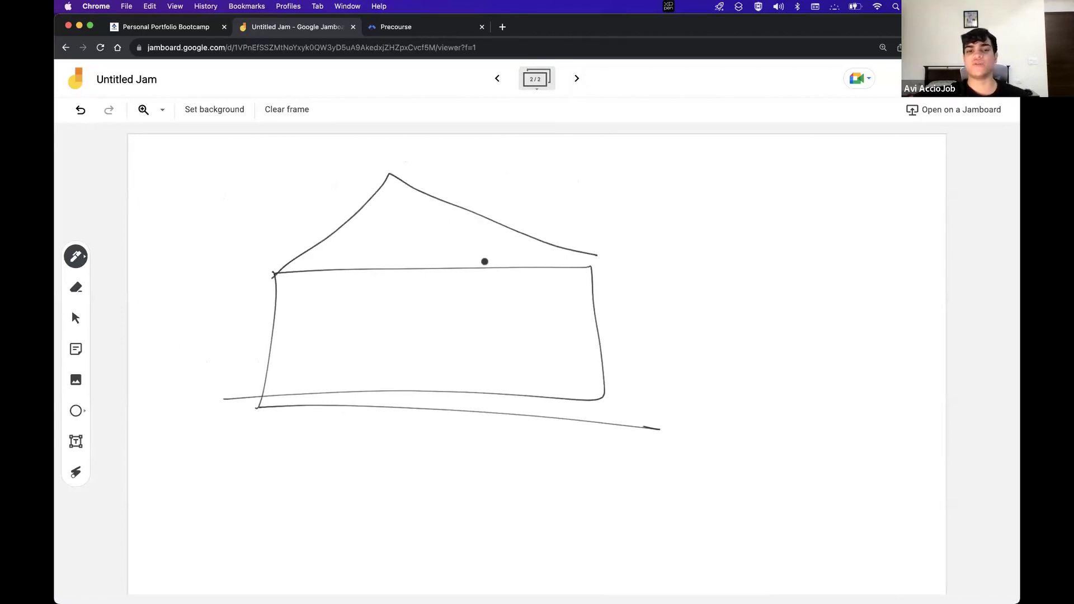
{"action": "left_click_drag", "start_coordinate": [285, 271], "coordinate": [579, 250]}
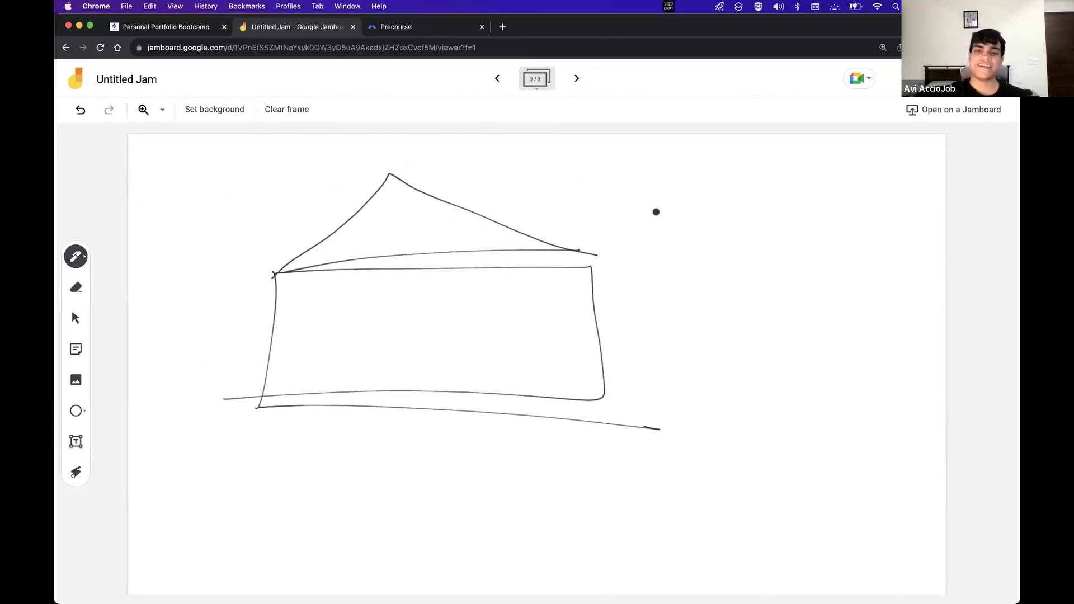
Bracket the house with an arrow to 'Structure', and write 'HTML' under it
{"action": "left_click_drag", "start_coordinate": [688, 186], "coordinate": [730, 368]}
{"action": "left_click_drag", "start_coordinate": [683, 263], "coordinate": [765, 266]}
{"action": "left_click_drag", "start_coordinate": [750, 255], "coordinate": [760, 277]}
{"action": "mouse_move", "coordinate": [797, 246]}
{"action": "left_mouse_down"}
{"action": "mouse_move", "coordinate": [797, 269]}
{"action": "mouse_move", "coordinate": [837, 247]}
{"action": "mouse_move", "coordinate": [933, 259]}
{"action": "left_mouse_up"}
{"action": "left_click_drag", "start_coordinate": [781, 293], "coordinate": [945, 291]}
{"action": "left_click_drag", "start_coordinate": [858, 303], "coordinate": [865, 330]}
{"action": "left_click_drag", "start_coordinate": [813, 358], "coordinate": [832, 376]}
{"action": "mouse_move", "coordinate": [832, 362]}
{"action": "left_mouse_down"}
{"action": "mouse_move", "coordinate": [870, 376]}
{"action": "mouse_move", "coordinate": [942, 377]}
{"action": "left_mouse_up"}
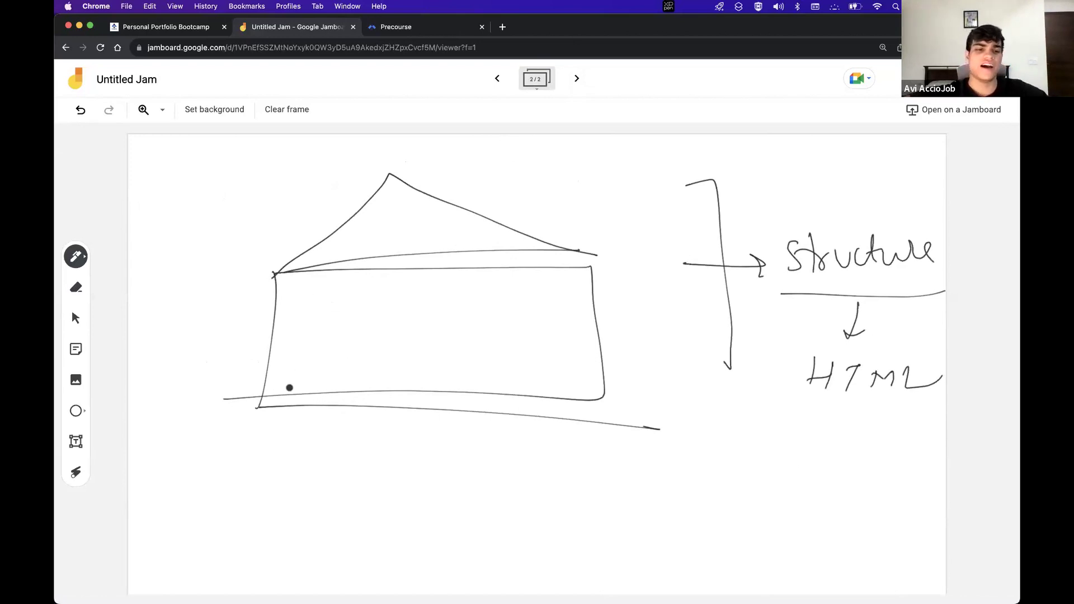
Retrace the house's base and top lines, and write 'Beautification' beneath the house
{"action": "left_click_drag", "start_coordinate": [267, 392], "coordinate": [635, 427]}
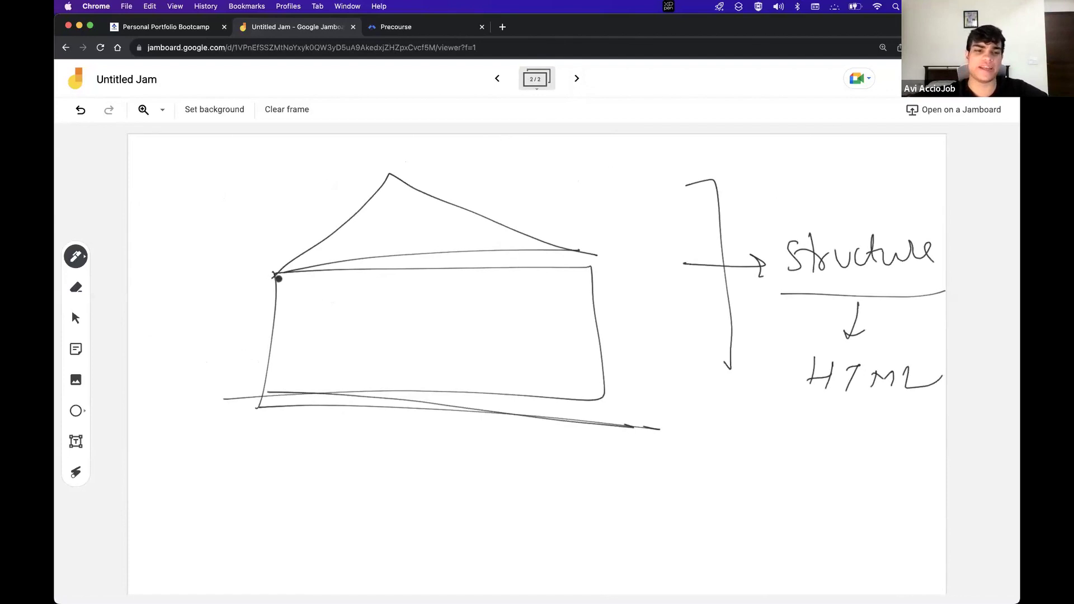
{"action": "left_click_drag", "start_coordinate": [274, 276], "coordinate": [616, 297]}
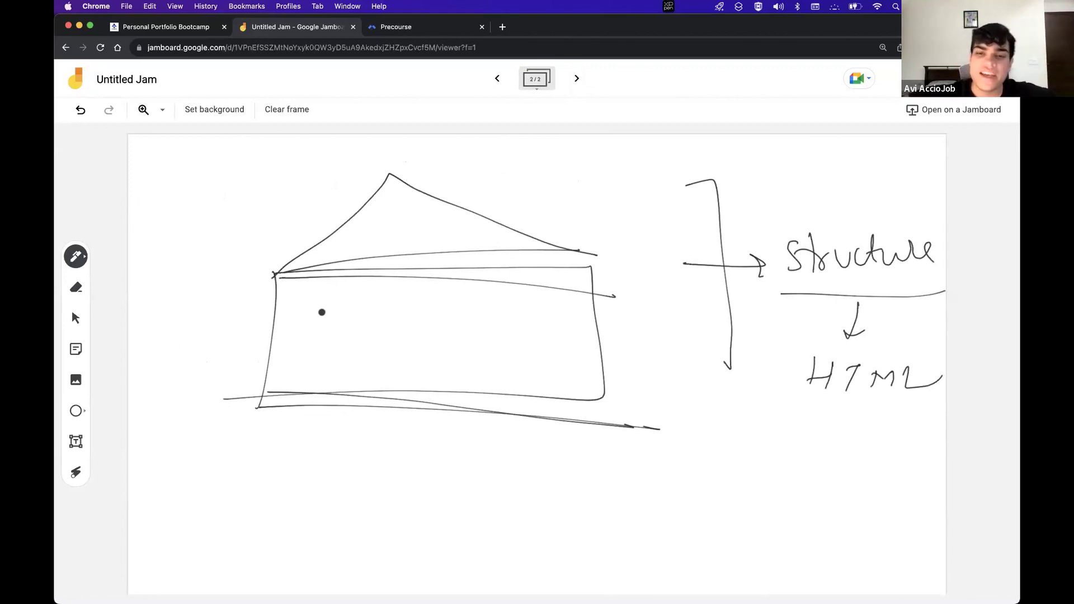
{"action": "mouse_move", "coordinate": [239, 506]}
{"action": "left_mouse_down"}
{"action": "mouse_move", "coordinate": [263, 531]}
{"action": "mouse_move", "coordinate": [257, 547]}
{"action": "left_mouse_up"}
{"action": "mouse_move", "coordinate": [274, 530]}
{"action": "left_mouse_down"}
{"action": "mouse_move", "coordinate": [348, 523]}
{"action": "mouse_move", "coordinate": [364, 539]}
{"action": "left_mouse_up"}
{"action": "mouse_move", "coordinate": [378, 503]}
{"action": "left_mouse_down"}
{"action": "mouse_move", "coordinate": [379, 542]}
{"action": "mouse_move", "coordinate": [391, 507]}
{"action": "mouse_move", "coordinate": [428, 534]}
{"action": "mouse_move", "coordinate": [445, 533]}
{"action": "left_mouse_up"}
{"action": "mouse_move", "coordinate": [443, 498]}
{"action": "left_mouse_down"}
{"action": "mouse_move", "coordinate": [446, 532]}
{"action": "mouse_move", "coordinate": [466, 512]}
{"action": "left_mouse_up"}
{"action": "left_click_drag", "start_coordinate": [463, 518], "coordinate": [466, 534]}
{"action": "left_click_drag", "start_coordinate": [484, 526], "coordinate": [520, 527]}
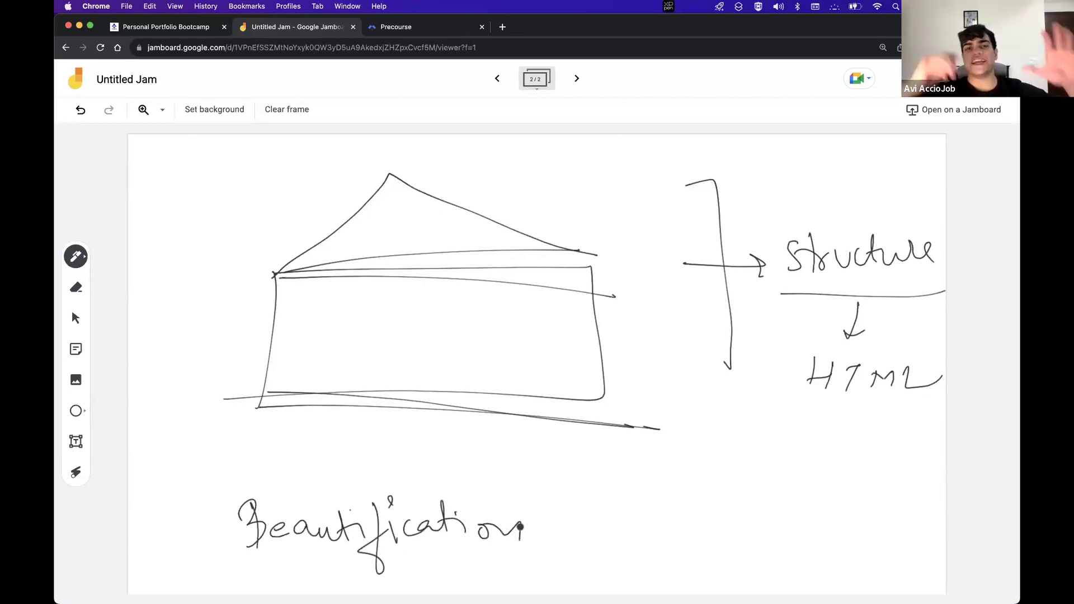
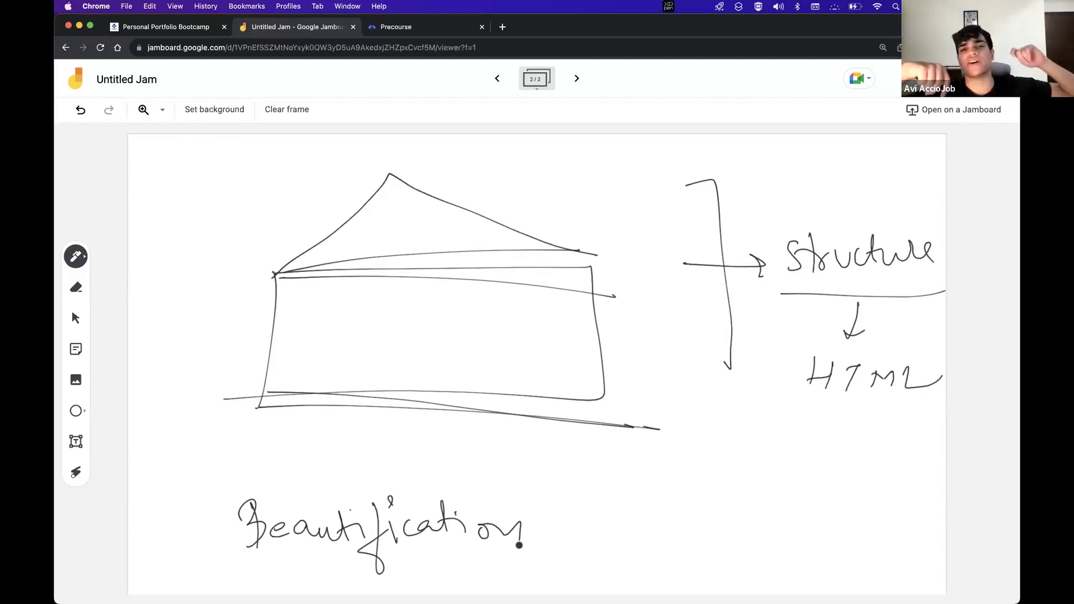
On the first frame, box HTML and CSS and draw an arrow curving down from CSS
{"action": "left_click", "coordinate": [496, 78]}
{"action": "mouse_move", "coordinate": [160, 162]}
{"action": "left_mouse_down"}
{"action": "mouse_move", "coordinate": [155, 232]}
{"action": "mouse_move", "coordinate": [349, 136]}
{"action": "mouse_move", "coordinate": [336, 227]}
{"action": "mouse_move", "coordinate": [165, 240]}
{"action": "left_mouse_up"}
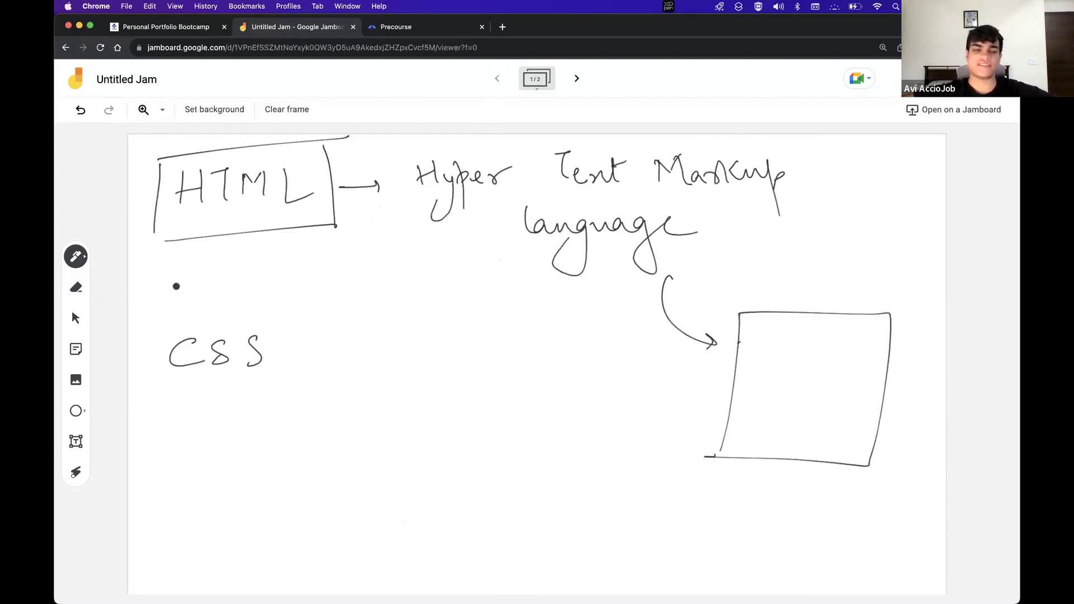
{"action": "mouse_move", "coordinate": [158, 322]}
{"action": "left_mouse_down"}
{"action": "mouse_move", "coordinate": [141, 421]}
{"action": "mouse_move", "coordinate": [306, 297]}
{"action": "mouse_move", "coordinate": [304, 395]}
{"action": "mouse_move", "coordinate": [131, 411]}
{"action": "left_mouse_up"}
{"action": "mouse_move", "coordinate": [283, 347]}
{"action": "left_mouse_down"}
{"action": "mouse_move", "coordinate": [381, 410]}
{"action": "mouse_move", "coordinate": [409, 382]}
{"action": "left_mouse_up"}
Handwrite 'Cascading Style Sheets' below the CSS box and underline it
{"action": "mouse_move", "coordinate": [214, 450]}
{"action": "left_mouse_down"}
{"action": "mouse_move", "coordinate": [212, 488]}
{"action": "mouse_move", "coordinate": [283, 487]}
{"action": "mouse_move", "coordinate": [336, 468]}
{"action": "mouse_move", "coordinate": [386, 475]}
{"action": "mouse_move", "coordinate": [361, 512]}
{"action": "left_mouse_up"}
{"action": "mouse_move", "coordinate": [480, 442]}
{"action": "left_mouse_down"}
{"action": "mouse_move", "coordinate": [460, 475]}
{"action": "mouse_move", "coordinate": [483, 480]}
{"action": "left_mouse_up"}
{"action": "left_click_drag", "start_coordinate": [492, 463], "coordinate": [506, 487]}
{"action": "left_click_drag", "start_coordinate": [509, 444], "coordinate": [478, 528]}
{"action": "mouse_move", "coordinate": [512, 442]}
{"action": "left_mouse_down"}
{"action": "mouse_move", "coordinate": [513, 495]}
{"action": "mouse_move", "coordinate": [533, 482]}
{"action": "left_mouse_up"}
{"action": "left_click_drag", "start_coordinate": [592, 438], "coordinate": [568, 469]}
{"action": "mouse_move", "coordinate": [600, 431]}
{"action": "left_mouse_down"}
{"action": "mouse_move", "coordinate": [599, 471]}
{"action": "mouse_move", "coordinate": [619, 473]}
{"action": "left_mouse_up"}
{"action": "left_click_drag", "start_coordinate": [614, 466], "coordinate": [655, 477]}
{"action": "left_click_drag", "start_coordinate": [671, 442], "coordinate": [675, 483]}
{"action": "mouse_move", "coordinate": [667, 459]}
{"action": "left_mouse_down"}
{"action": "mouse_move", "coordinate": [690, 457]}
{"action": "mouse_move", "coordinate": [693, 484]}
{"action": "left_mouse_up"}
{"action": "left_click_drag", "start_coordinate": [442, 501], "coordinate": [593, 500]}
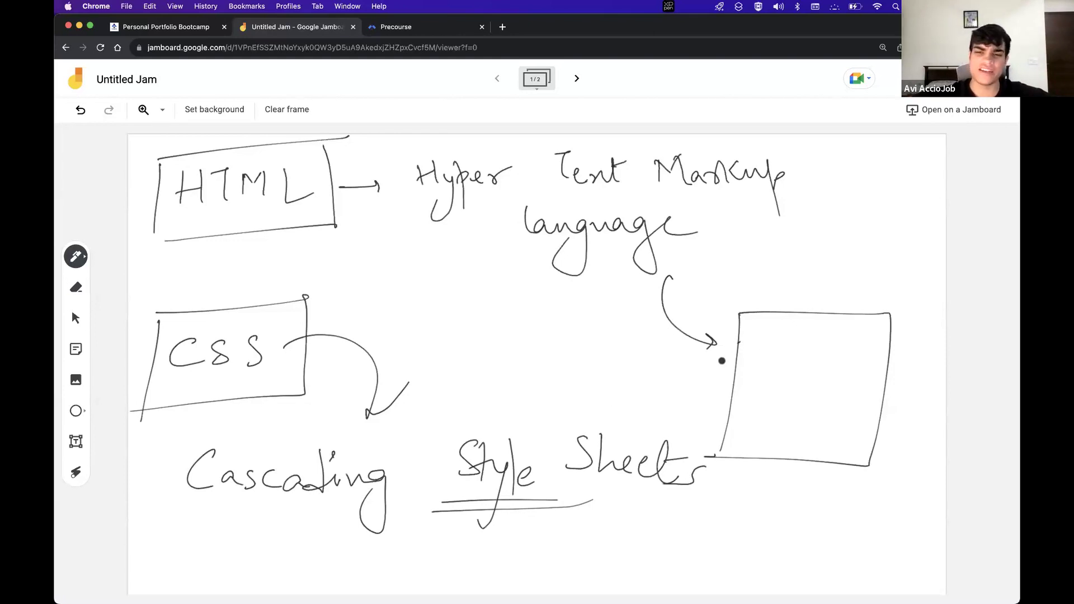
Sketch lines inside the right-hand box, then undo them
{"action": "left_click_drag", "start_coordinate": [755, 329], "coordinate": [851, 342]}
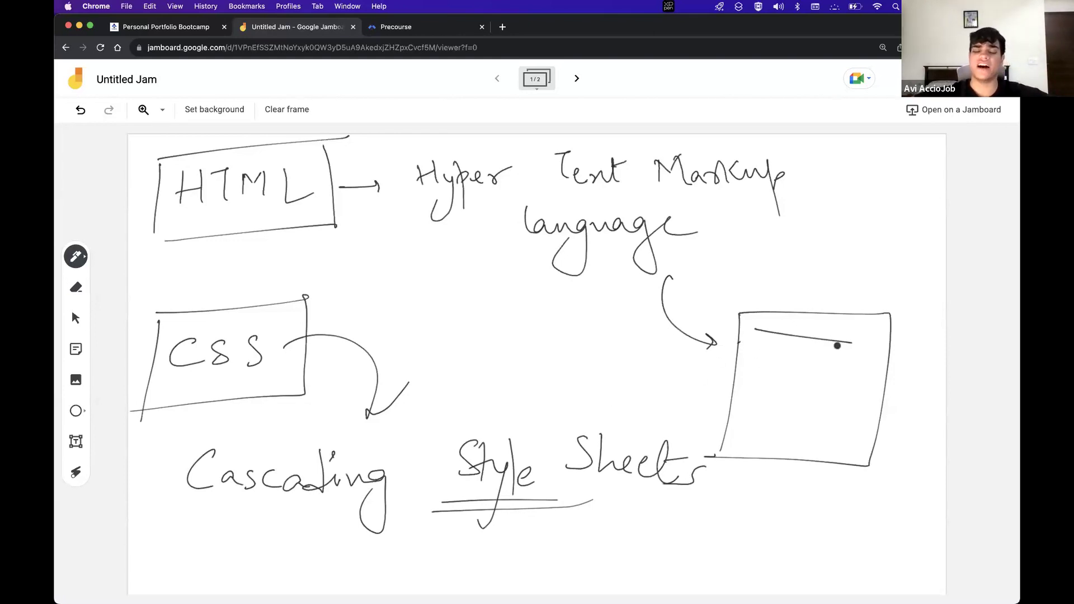
{"action": "key", "text": "super+z"}
{"action": "mouse_move", "coordinate": [748, 337]}
{"action": "left_mouse_down"}
{"action": "mouse_move", "coordinate": [779, 337]}
{"action": "mouse_move", "coordinate": [775, 354]}
{"action": "left_mouse_up"}
{"action": "left_click_drag", "start_coordinate": [747, 369], "coordinate": [764, 369]}
{"action": "mouse_move", "coordinate": [819, 331]}
{"action": "left_mouse_down"}
{"action": "mouse_move", "coordinate": [808, 364]}
{"action": "mouse_move", "coordinate": [818, 328]}
{"action": "left_mouse_up"}
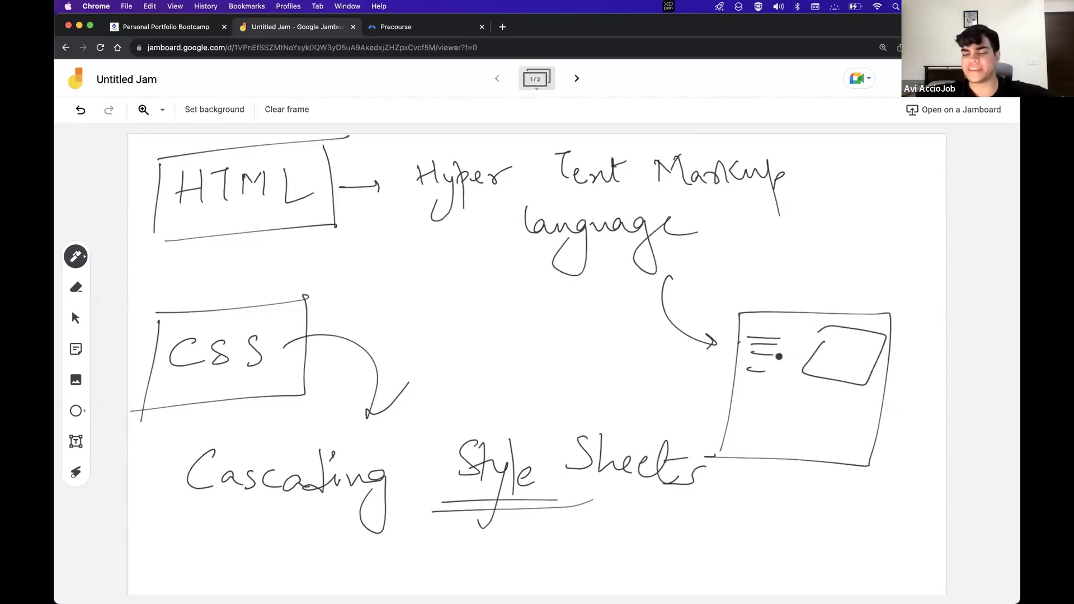
{"action": "key", "text": "super+z"}
{"action": "key", "text": "super+z"}
{"action": "key", "text": "super+z"}
{"action": "key", "text": "super+z"}
Draw a curved brace under 'Cascading' and switch to the Laser pointer
{"action": "left_click_drag", "start_coordinate": [170, 509], "coordinate": [189, 544]}
{"action": "left_click_drag", "start_coordinate": [317, 567], "coordinate": [450, 538]}
{"action": "left_click", "coordinate": [72, 472]}
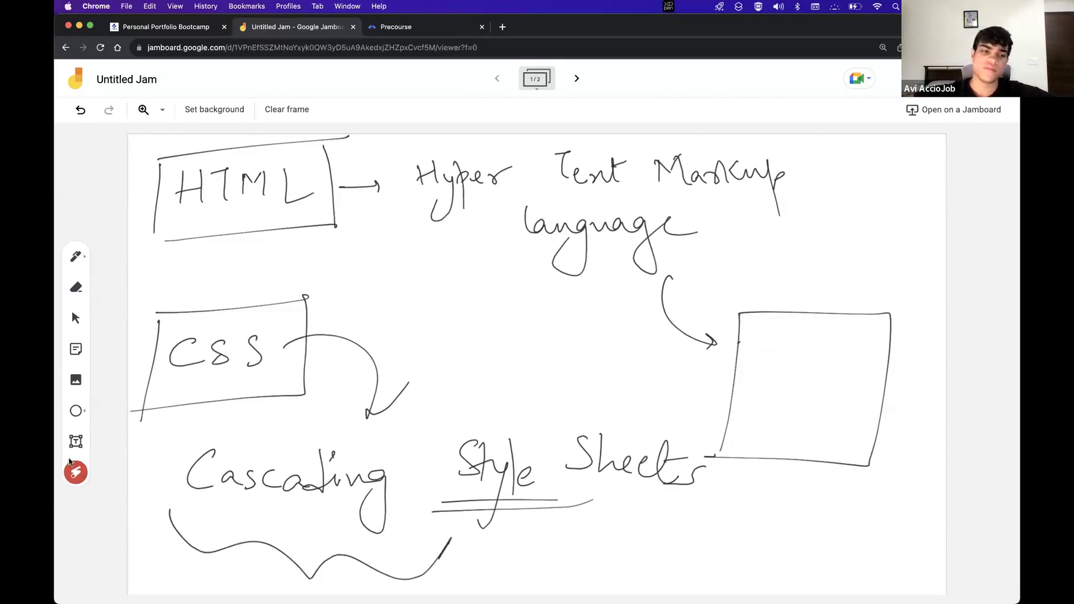
{"action": "mouse_move", "coordinate": [155, 191]}
{"action": "left_mouse_down"}
{"action": "mouse_move", "coordinate": [159, 163]}
{"action": "mouse_move", "coordinate": [360, 228]}
{"action": "mouse_move", "coordinate": [141, 267]}
{"action": "left_mouse_up"}
{"action": "left_click_drag", "start_coordinate": [404, 207], "coordinate": [731, 259]}
{"action": "left_click_drag", "start_coordinate": [412, 151], "coordinate": [433, 248]}
{"action": "mouse_move", "coordinate": [587, 280]}
{"action": "left_mouse_down"}
{"action": "mouse_move", "coordinate": [794, 280]}
{"action": "mouse_move", "coordinate": [363, 160]}
{"action": "left_mouse_up"}
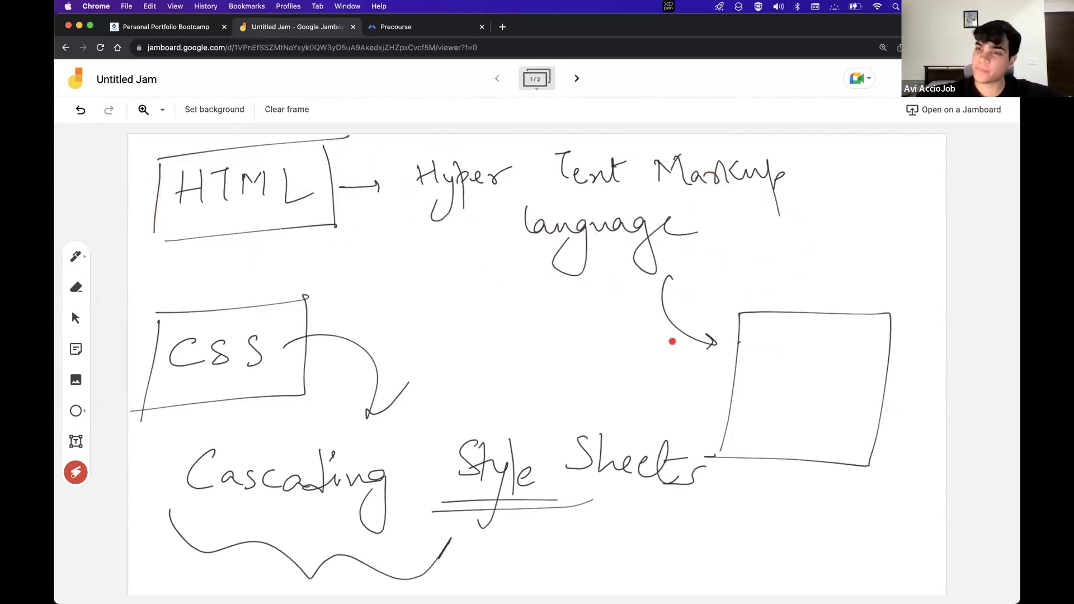
{"action": "left_click_drag", "start_coordinate": [740, 343], "coordinate": [839, 365]}
{"action": "left_click_drag", "start_coordinate": [740, 362], "coordinate": [847, 364]}
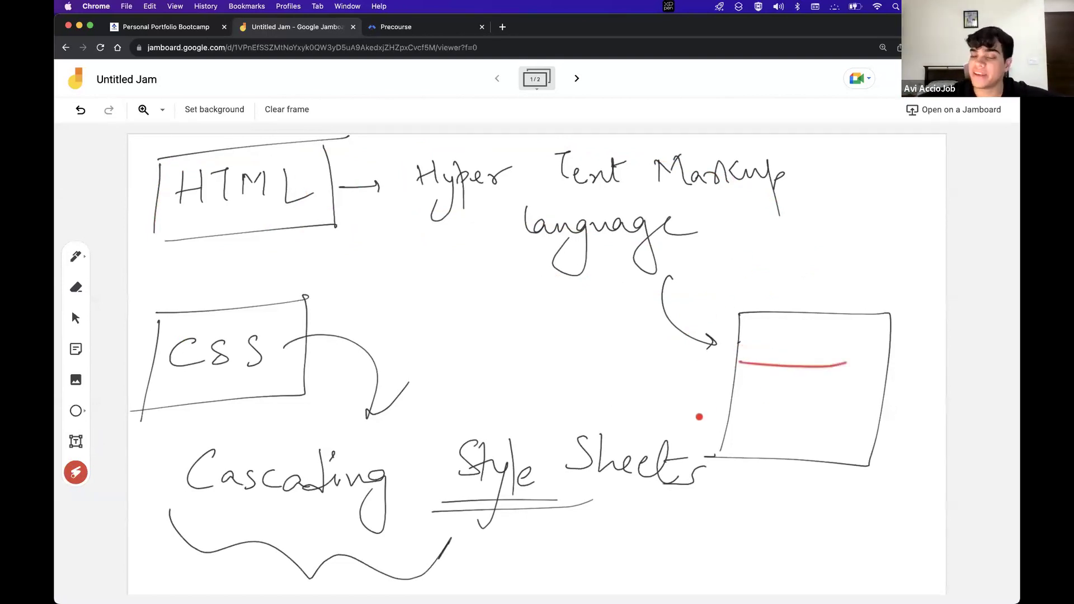
{"action": "left_click_drag", "start_coordinate": [738, 391], "coordinate": [778, 408]}
{"action": "mouse_move", "coordinate": [751, 362]}
{"action": "left_mouse_down"}
{"action": "mouse_move", "coordinate": [863, 367]}
{"action": "mouse_move", "coordinate": [798, 376]}
{"action": "mouse_move", "coordinate": [844, 352]}
{"action": "mouse_move", "coordinate": [888, 366]}
{"action": "left_mouse_up"}
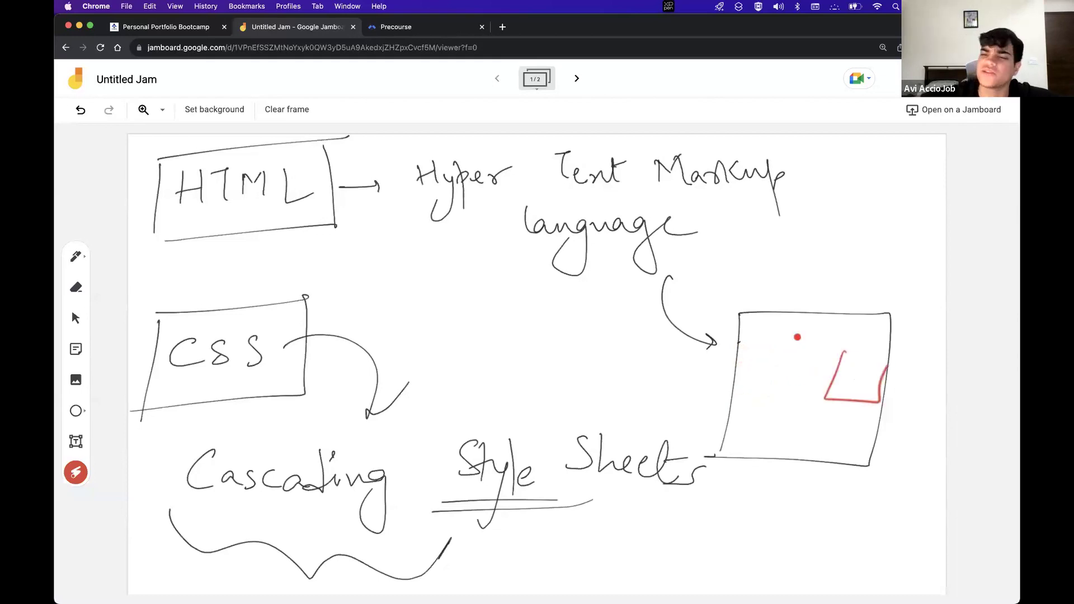
{"action": "mouse_move", "coordinate": [327, 193]}
{"action": "left_mouse_down"}
{"action": "mouse_move", "coordinate": [335, 223]}
{"action": "mouse_move", "coordinate": [505, 348]}
{"action": "left_mouse_up"}
{"action": "left_click_drag", "start_coordinate": [683, 391], "coordinate": [702, 384]}
{"action": "mouse_move", "coordinate": [228, 385]}
{"action": "left_mouse_down"}
{"action": "mouse_move", "coordinate": [221, 434]}
{"action": "mouse_move", "coordinate": [235, 425]}
{"action": "mouse_move", "coordinate": [223, 435]}
{"action": "mouse_move", "coordinate": [232, 335]}
{"action": "left_mouse_up"}
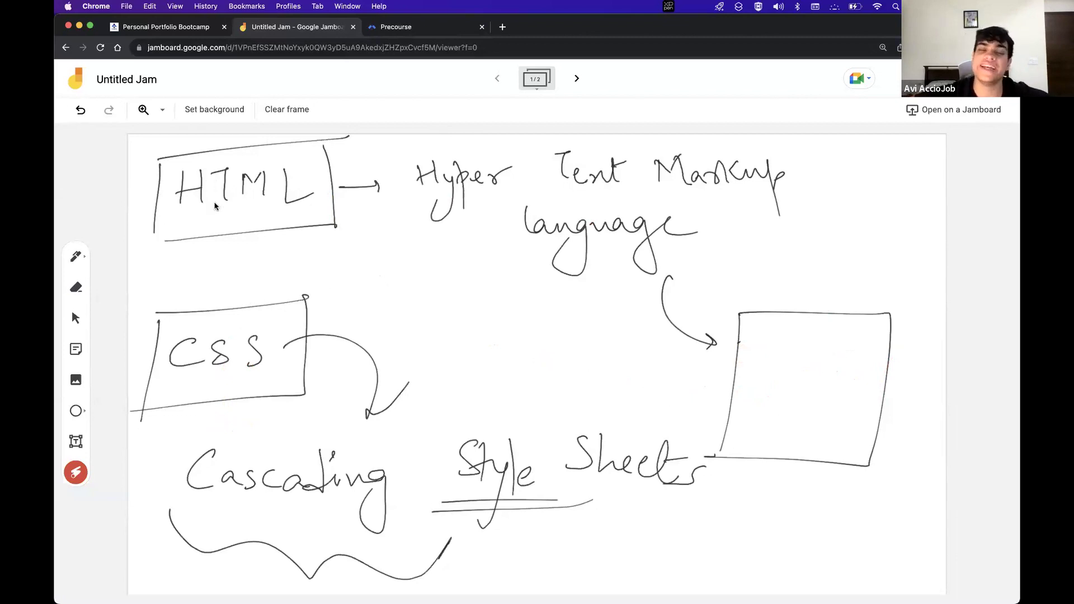
{"action": "mouse_move", "coordinate": [516, 320]}
{"action": "left_mouse_down"}
{"action": "mouse_move", "coordinate": [514, 363]}
{"action": "mouse_move", "coordinate": [661, 371]}
{"action": "mouse_move", "coordinate": [498, 374]}
{"action": "mouse_move", "coordinate": [534, 336]}
{"action": "mouse_move", "coordinate": [629, 362]}
{"action": "mouse_move", "coordinate": [494, 408]}
{"action": "left_mouse_up"}
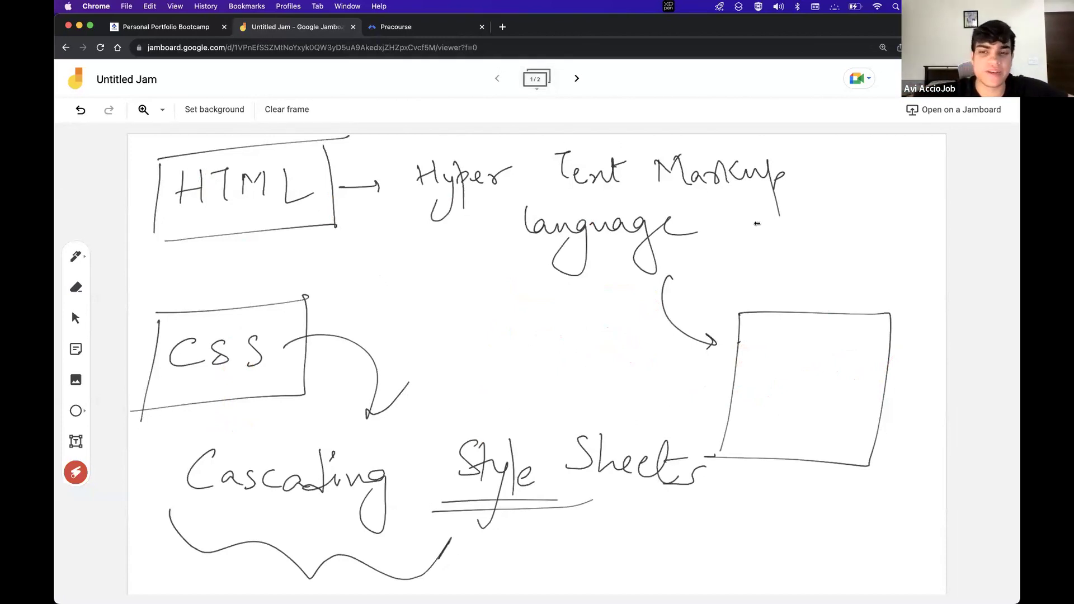
{"action": "key", "text": "super+space"}
Launch VS Code, delete the <img> element and its comment from index.html, then return to Jamboard
{"action": "type", "text": "cod"}
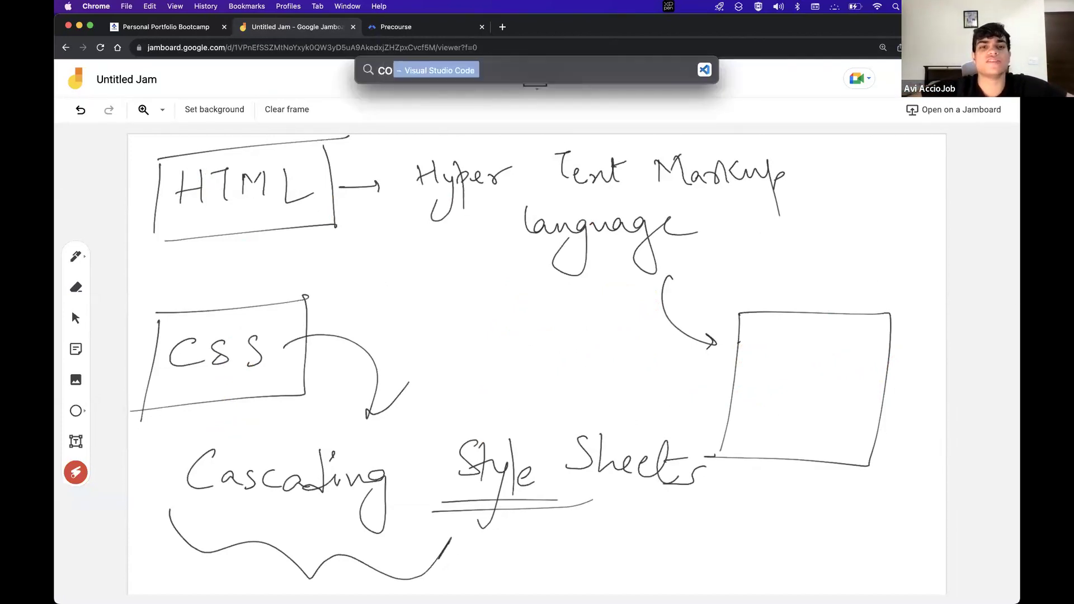
{"action": "type", "text": "e"}
{"action": "key", "text": "Return"}
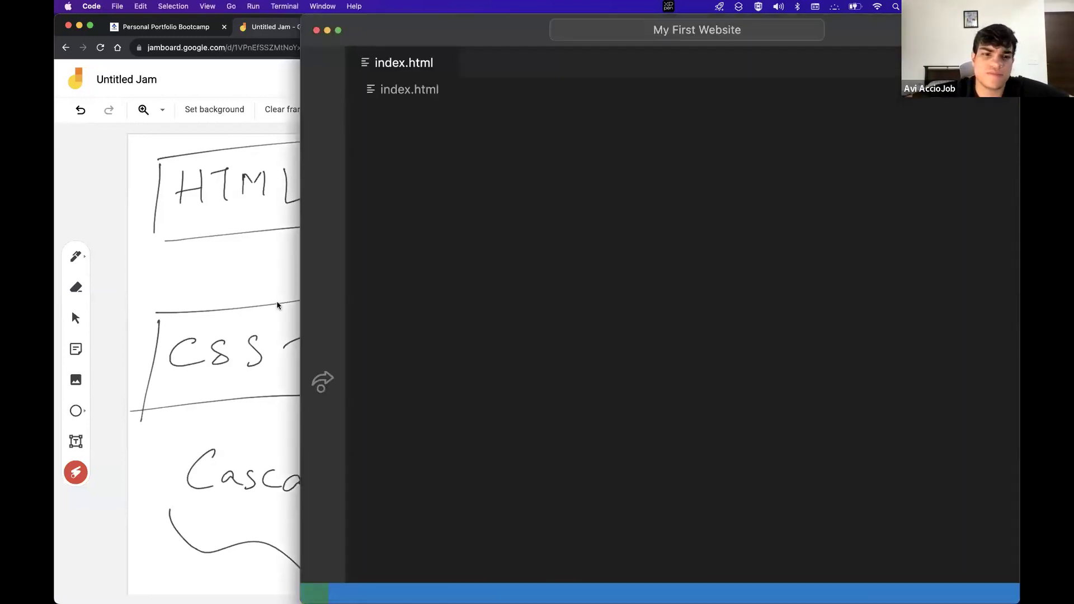
{"action": "left_click", "coordinate": [572, 346]}
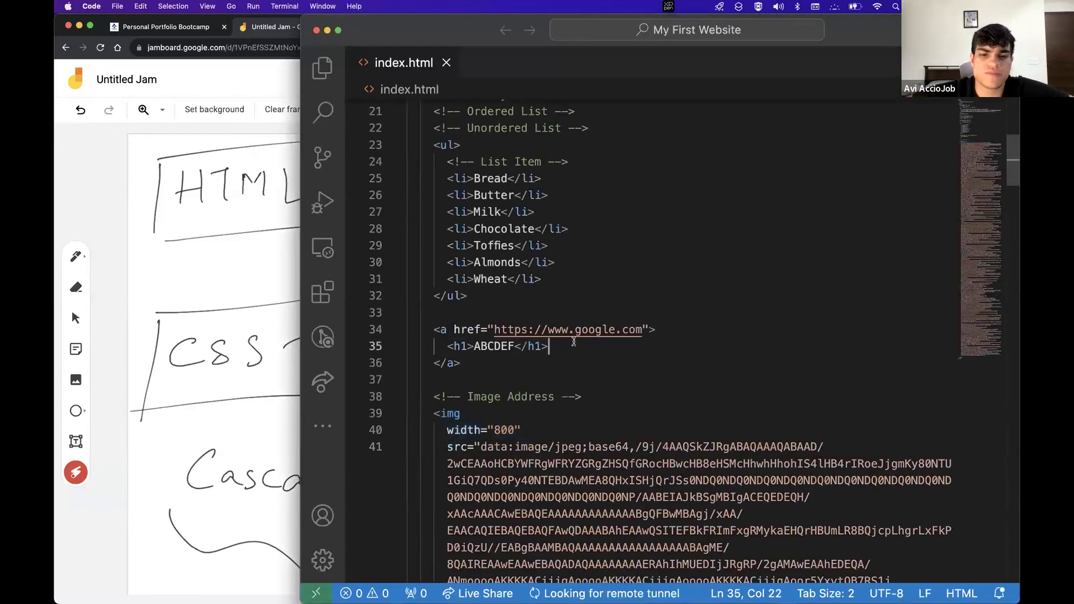
{"action": "left_click", "coordinate": [397, 414]}
{"action": "left_click", "coordinate": [455, 415]}
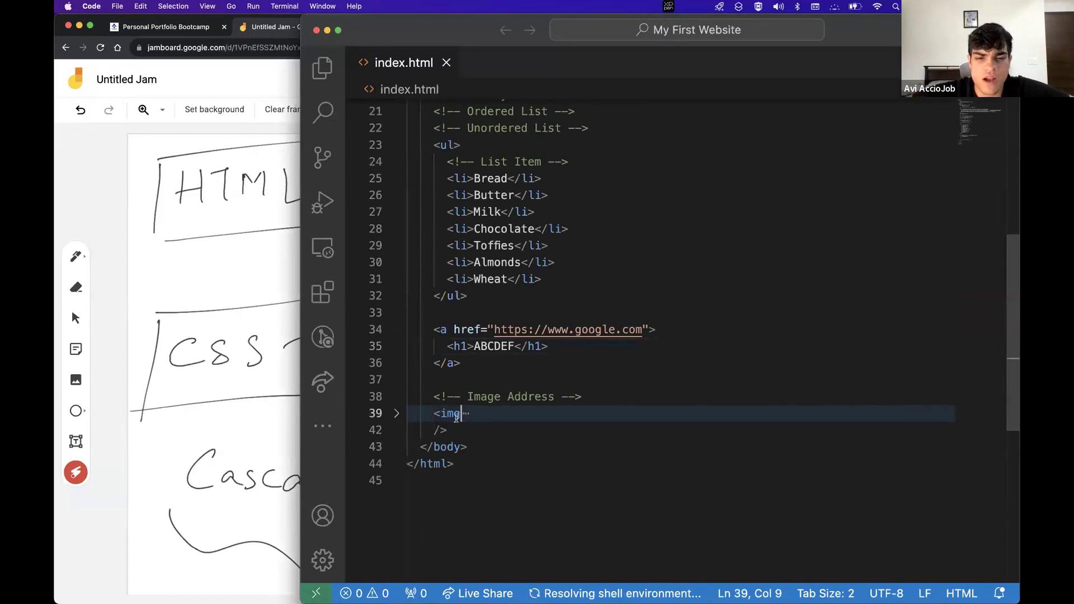
{"action": "left_click_drag", "start_coordinate": [456, 429], "coordinate": [428, 412]}
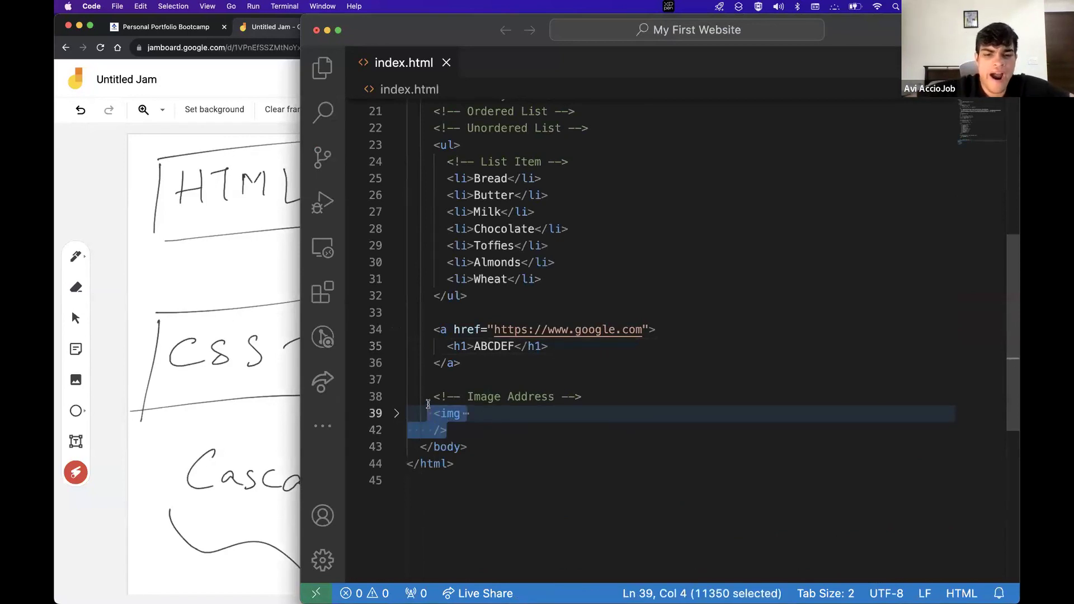
{"action": "key", "text": "BackSpace"}
{"action": "key", "text": "BackSpace"}
{"action": "key", "text": "BackSpace"}
{"action": "key", "text": "BackSpace"}
{"action": "key", "text": "BackSpace"}
{"action": "key", "text": "BackSpace"}
{"action": "key", "text": "BackSpace"}
{"action": "key", "text": "BackSpace"}
{"action": "key", "text": "BackSpace"}
{"action": "key", "text": "BackSpace"}
{"action": "key", "text": "BackSpace"}
{"action": "key", "text": "BackSpace"}
{"action": "key", "text": "BackSpace"}
{"action": "key", "text": "BackSpace"}
{"action": "key", "text": "BackSpace"}
{"action": "key", "text": "BackSpace"}
{"action": "key", "text": "BackSpace"}
{"action": "key", "text": "BackSpace"}
{"action": "key", "text": "BackSpace"}
{"action": "key", "text": "BackSpace"}
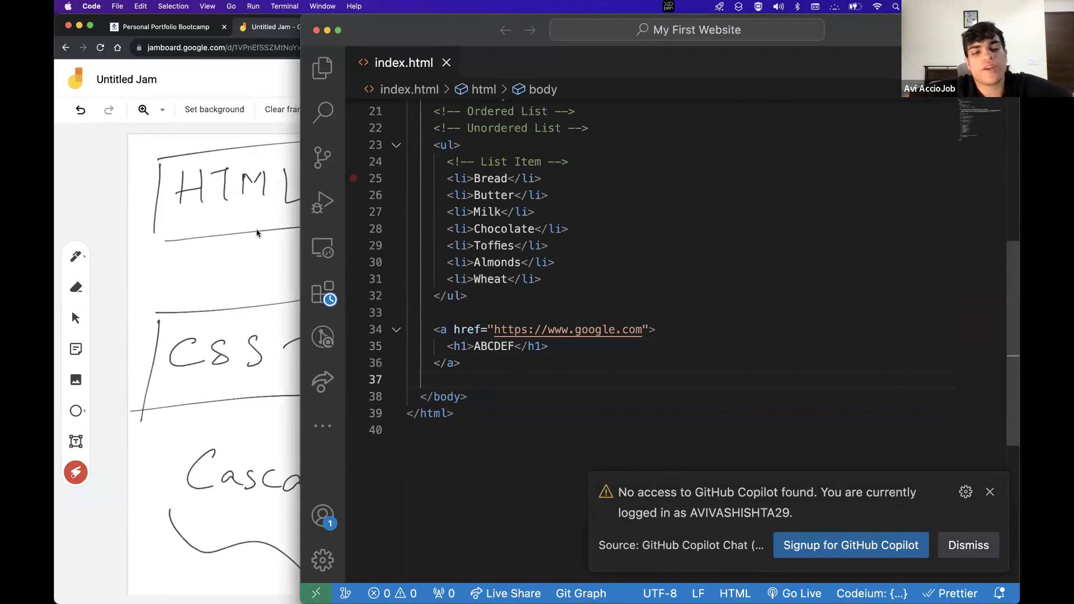
{"action": "left_click", "coordinate": [239, 137]}
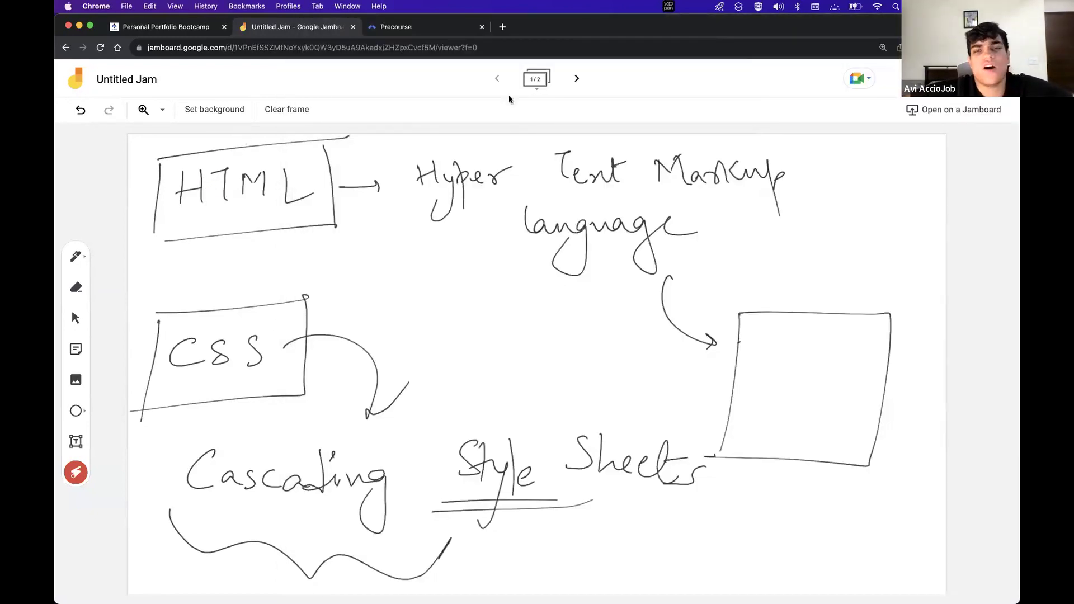
Switch to the AccioJob sessions page and reload the Free Bootcamps page
{"action": "left_click", "coordinate": [413, 29]}
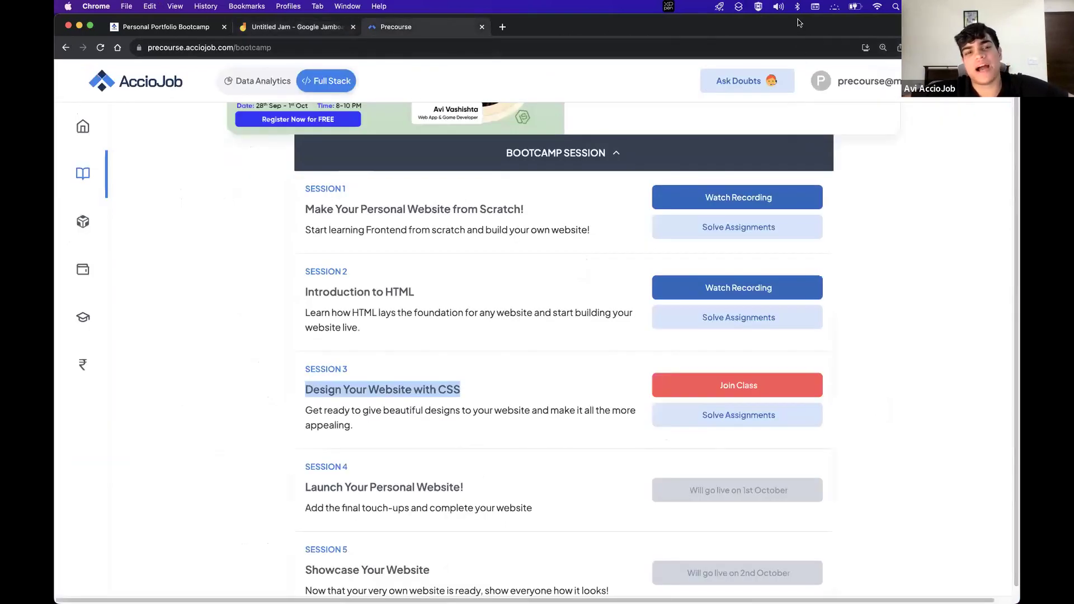
{"action": "left_click", "coordinate": [562, 312]}
{"action": "left_click", "coordinate": [730, 284]}
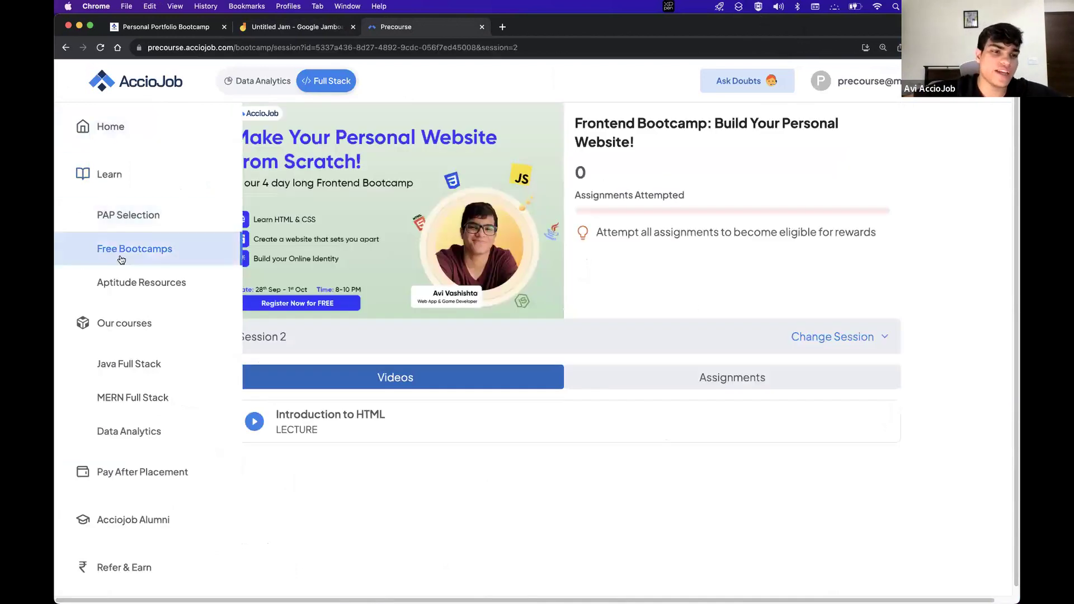
{"action": "left_click", "coordinate": [121, 249]}
{"action": "mouse_move", "coordinate": [168, 248]}
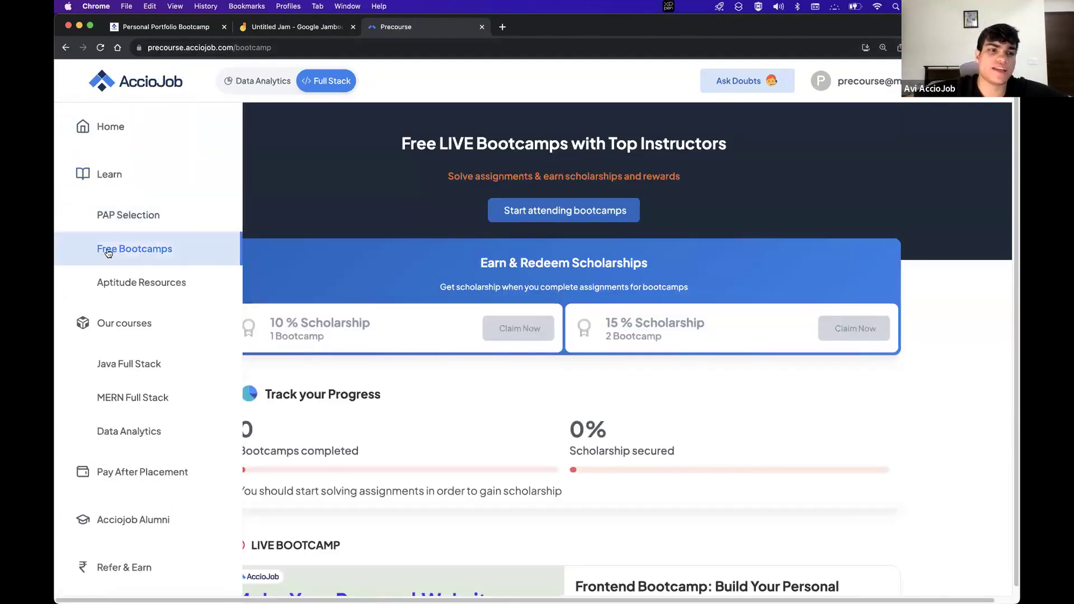
{"action": "left_click", "coordinate": [139, 252]}
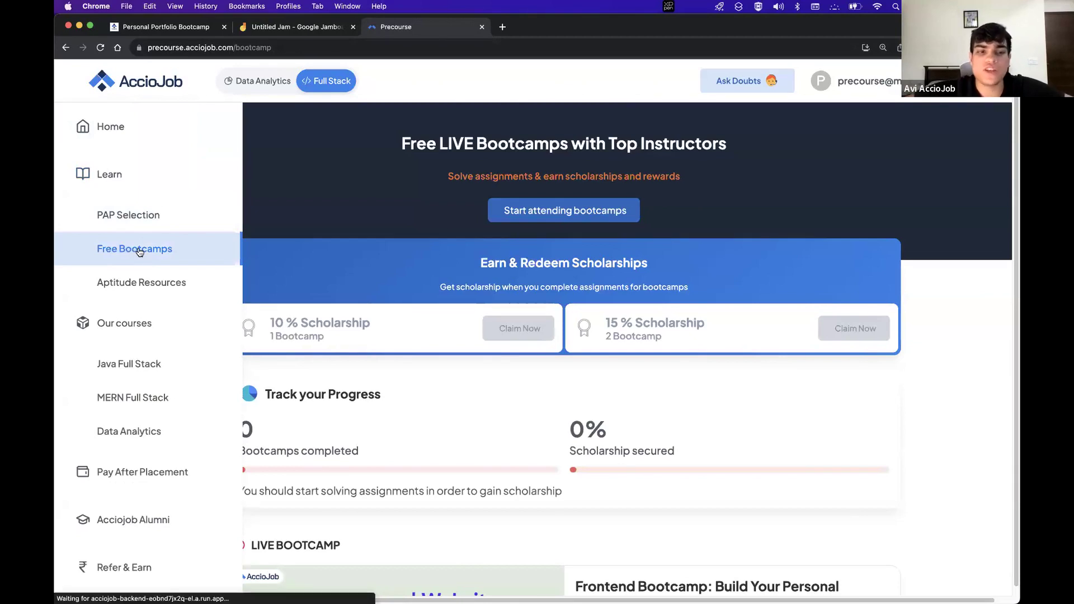
Open the Session 2 'Introduction to HTML' lecture, play and close its video, then open a blank tab
{"action": "scroll", "coordinate": [437, 390], "scroll_direction": "down", "scroll_amount": 3}
{"action": "scroll", "coordinate": [438, 391], "scroll_direction": "down", "scroll_amount": 9}
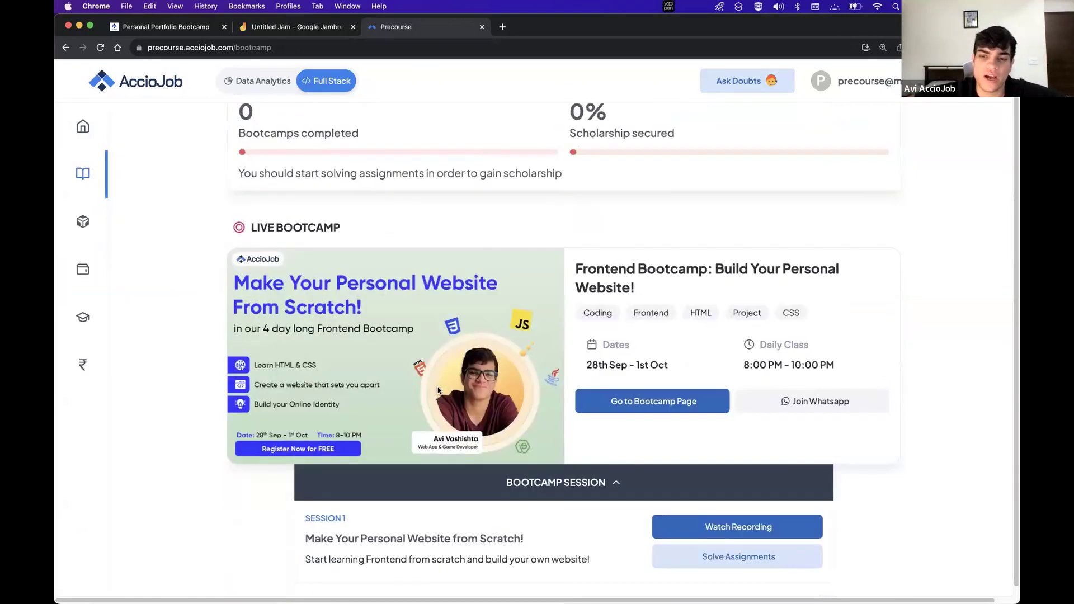
{"action": "left_click_drag", "start_coordinate": [294, 263], "coordinate": [464, 261]}
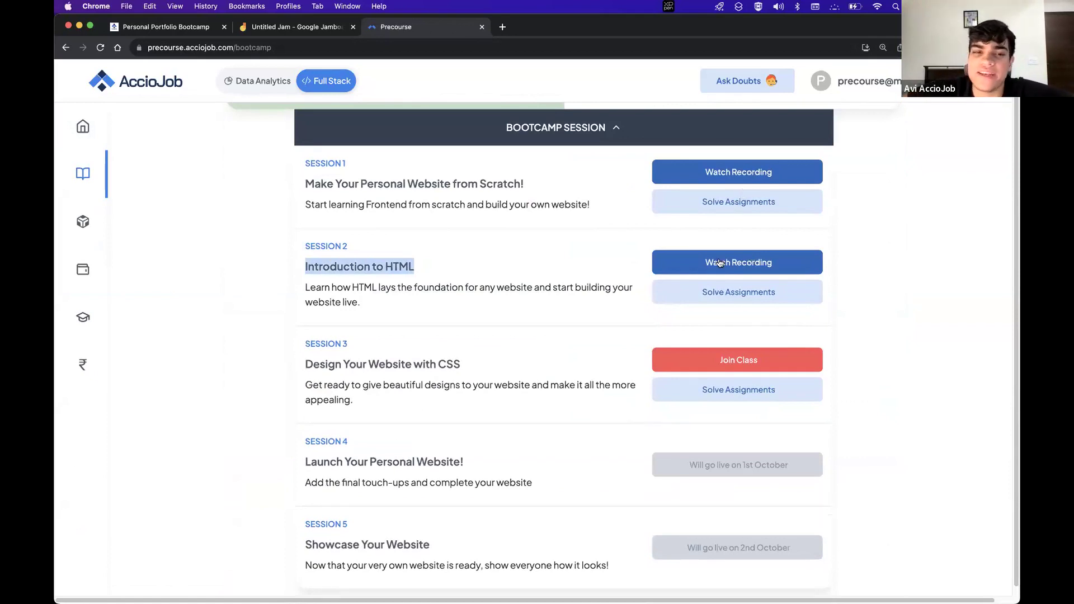
{"action": "left_click", "coordinate": [566, 258]}
{"action": "left_click", "coordinate": [707, 260]}
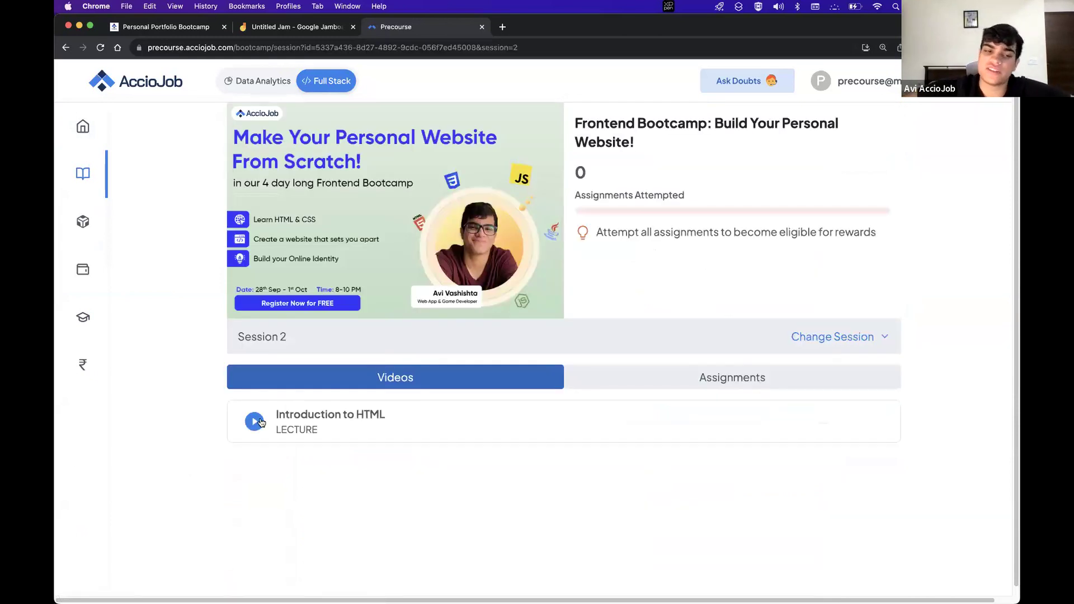
{"action": "left_click", "coordinate": [261, 422]}
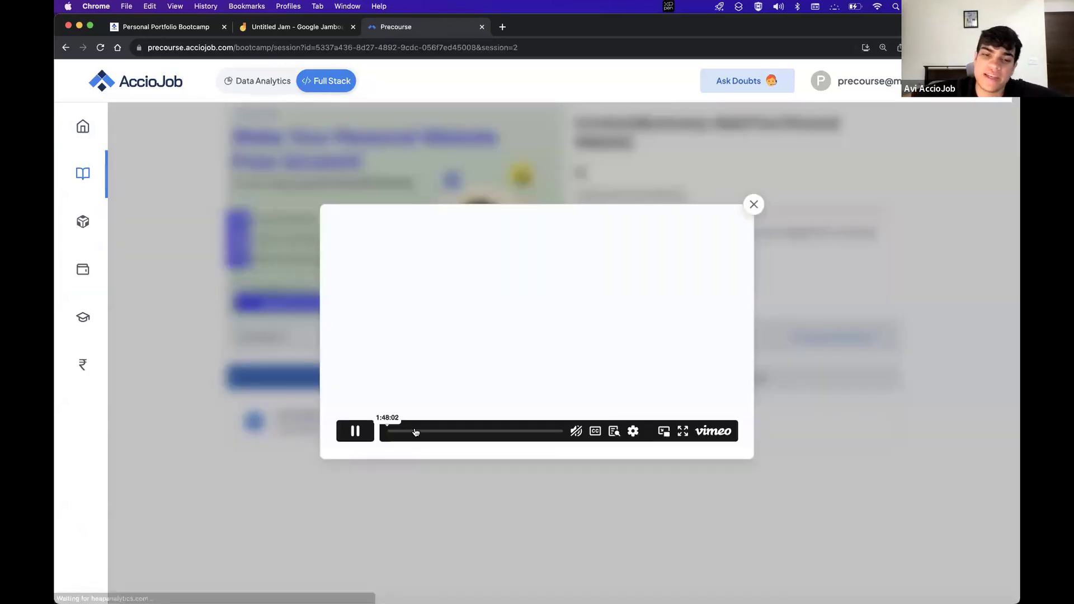
{"action": "left_click", "coordinate": [355, 434]}
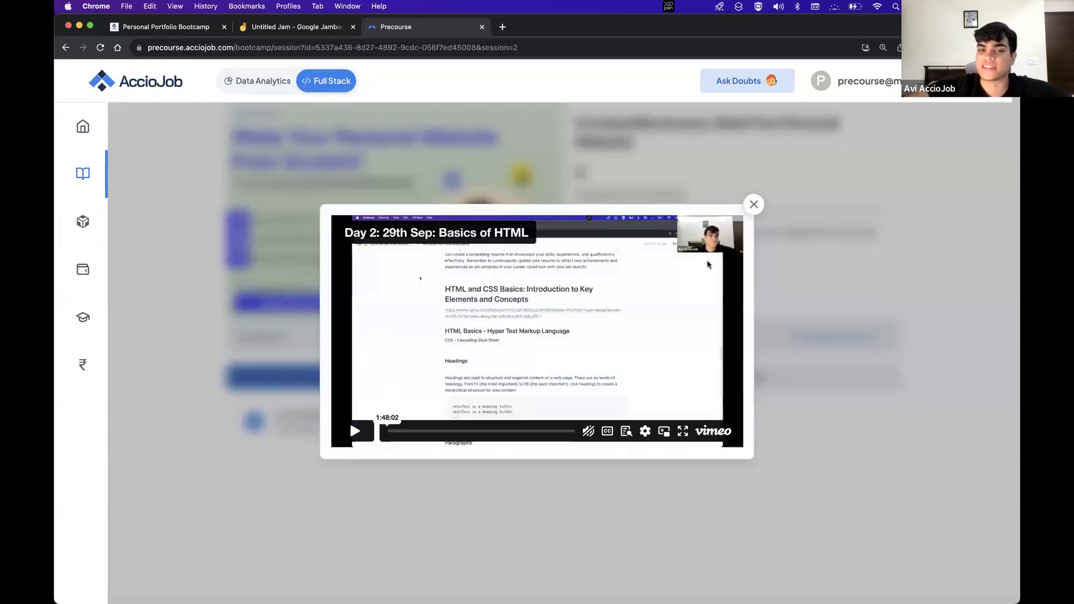
{"action": "left_click", "coordinate": [754, 204]}
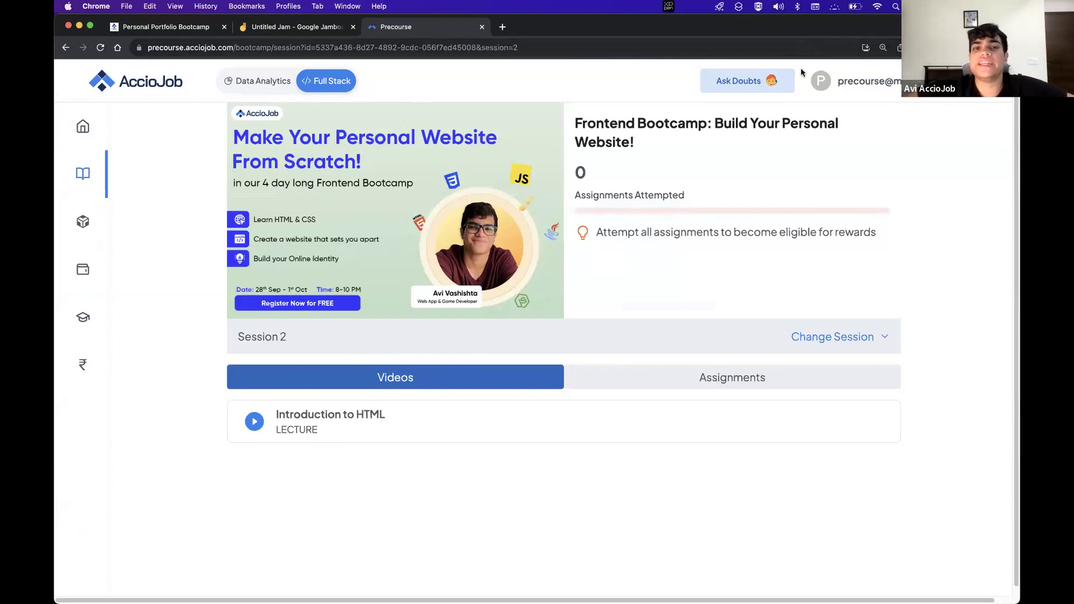
{"action": "left_click", "coordinate": [502, 26]}
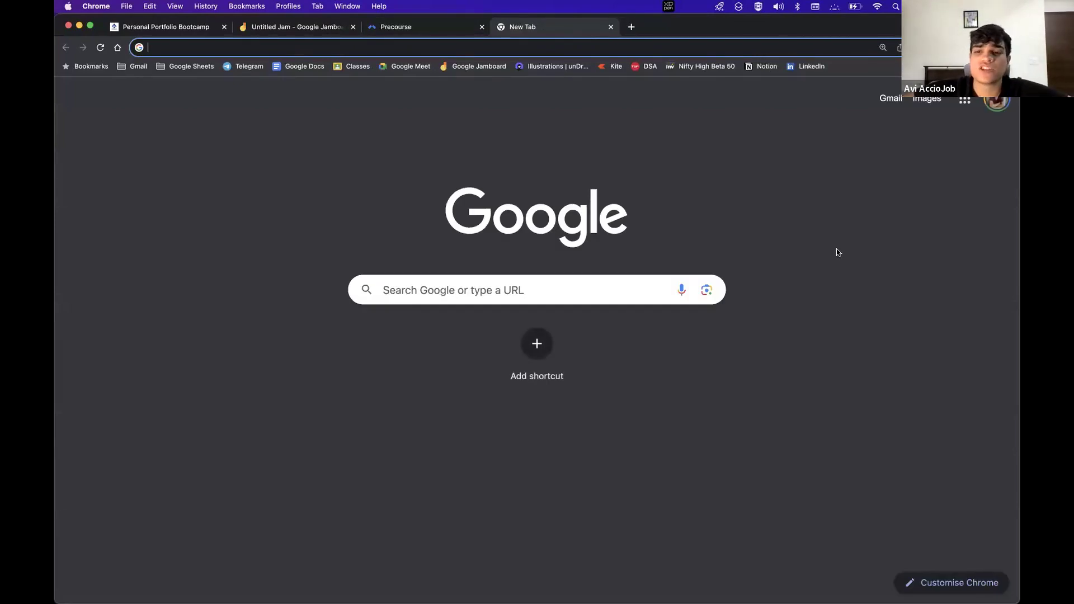
Open index.html from the My First Website folder in Google Chrome
{"action": "mouse_move", "coordinate": [1011, 301]}
{"action": "left_mouse_down"}
{"action": "mouse_move", "coordinate": [895, 301]}
{"action": "mouse_move", "coordinate": [1019, 300]}
{"action": "left_mouse_up"}
{"action": "key", "text": "F11"}
{"action": "double_click", "coordinate": [896, 59]}
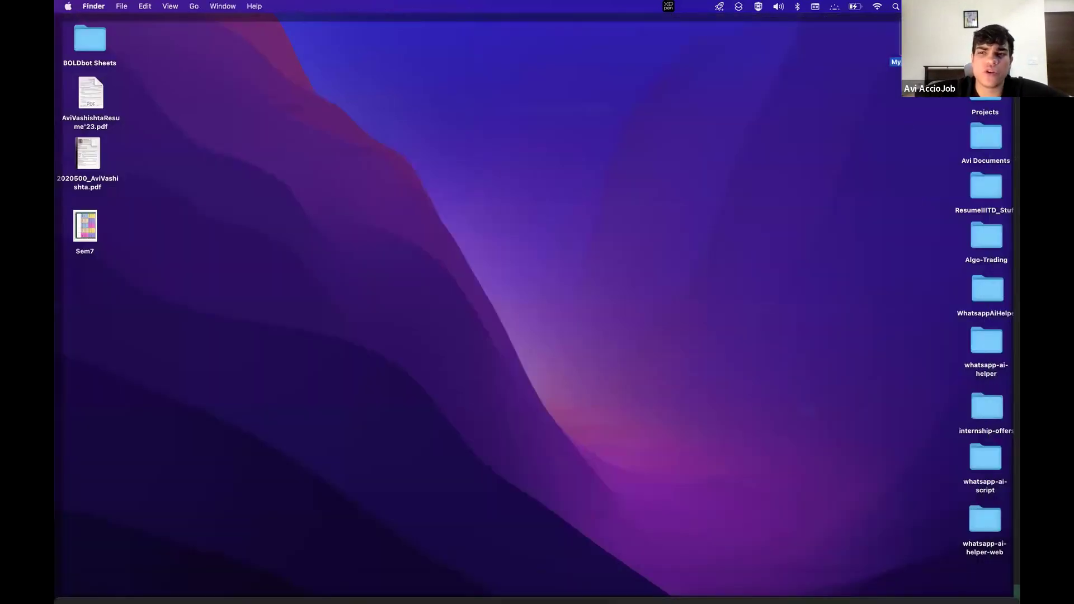
{"action": "left_click", "coordinate": [508, 148]}
{"action": "right_click", "coordinate": [508, 148]}
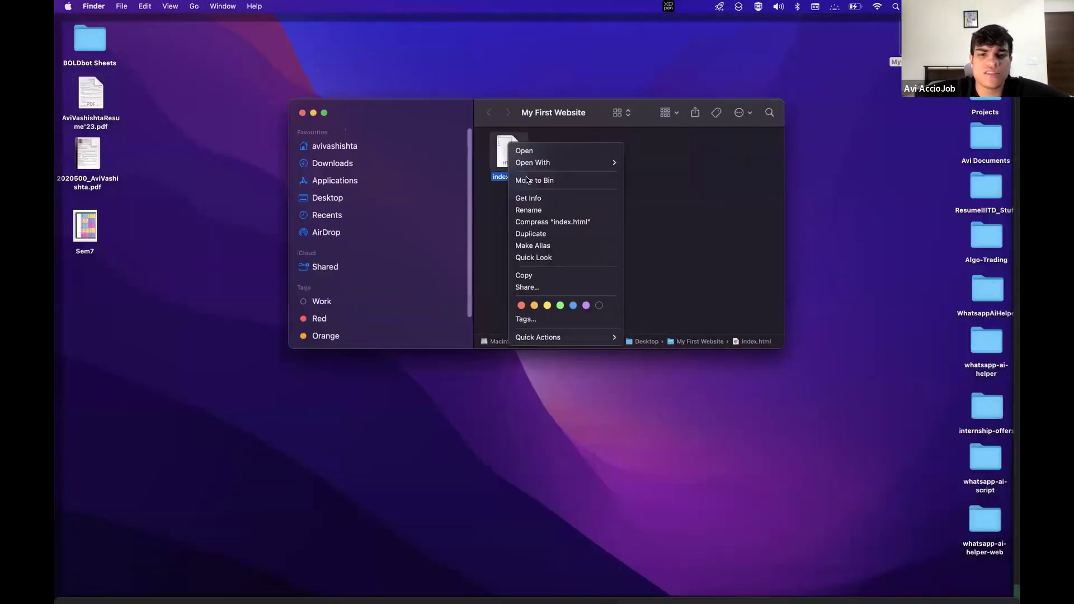
{"action": "mouse_move", "coordinate": [526, 163]}
{"action": "left_click", "coordinate": [684, 162]}
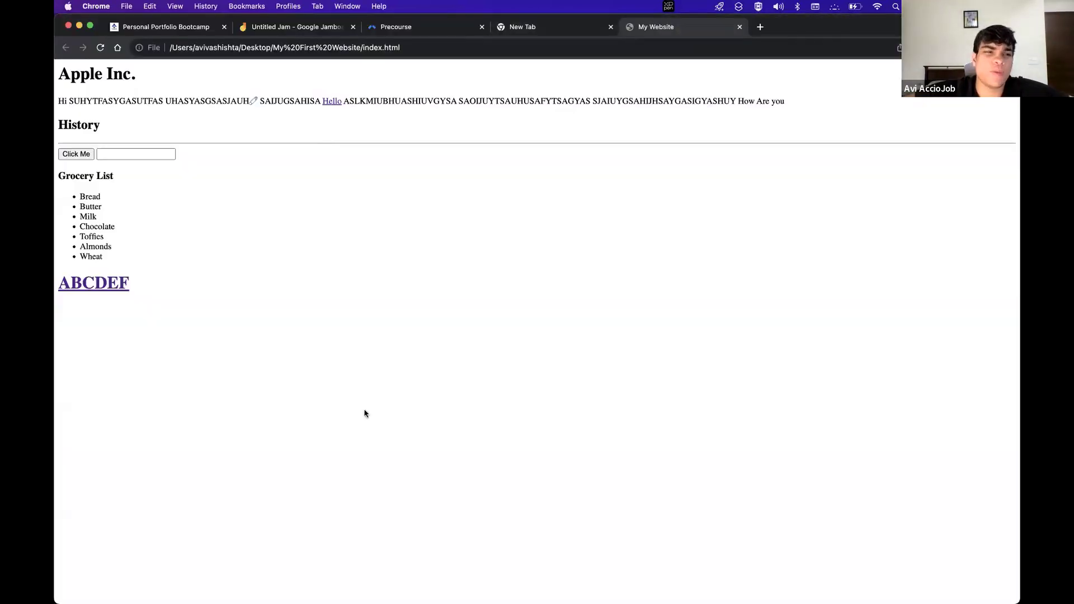
Narrow the Chrome window showing the Apple Inc. page so the editor shows beside it
{"action": "left_click_drag", "start_coordinate": [364, 414], "coordinate": [57, 88]}
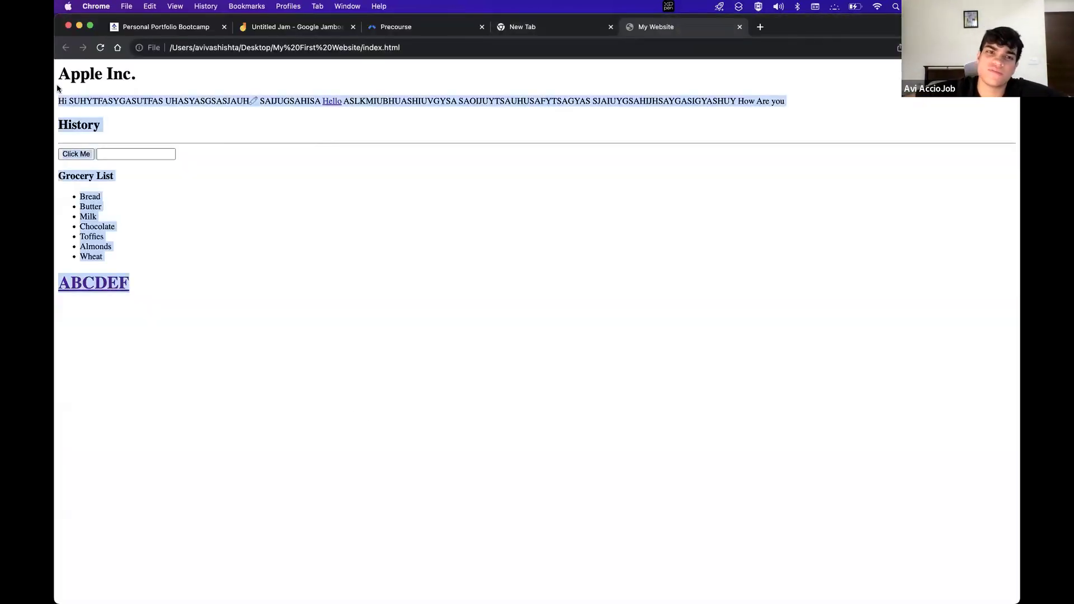
{"action": "left_click", "coordinate": [187, 83]}
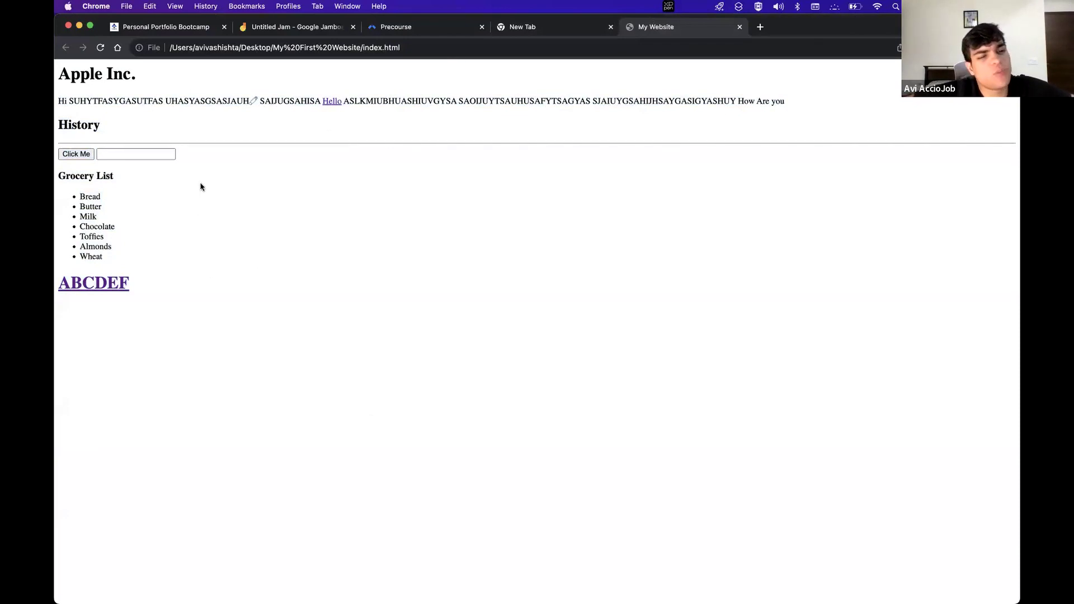
{"action": "left_click_drag", "start_coordinate": [1019, 313], "coordinate": [406, 302]}
{"action": "left_click", "coordinate": [538, 247]}
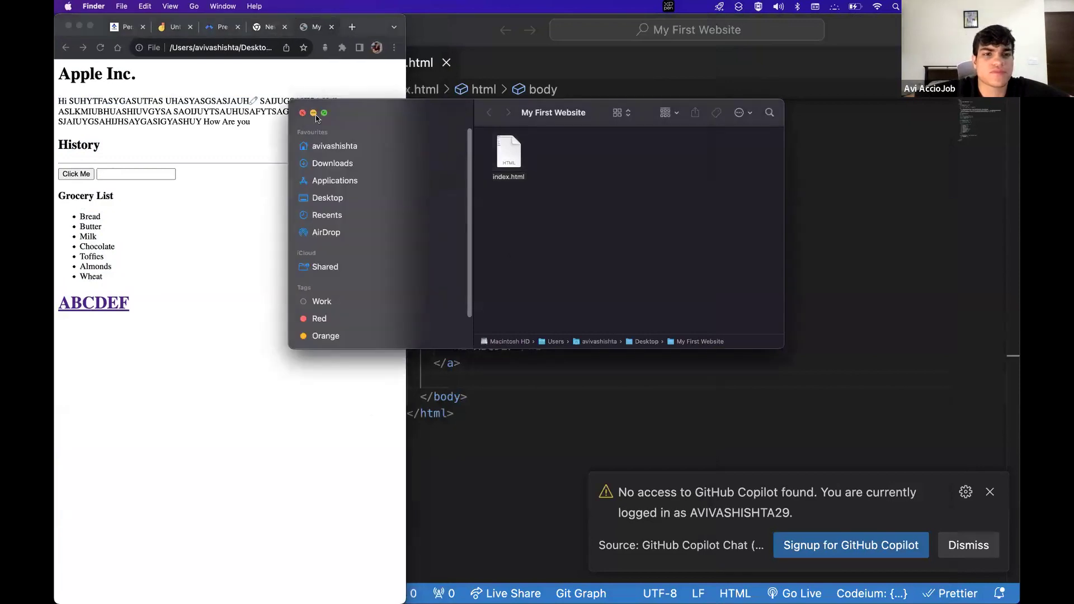
Minimise Finder and tile VS Code beside the narrowed Chrome window
{"action": "left_click", "coordinate": [314, 114]}
{"action": "left_click", "coordinate": [498, 260]}
{"action": "mouse_move", "coordinate": [320, 257]}
{"action": "left_mouse_down"}
{"action": "mouse_move", "coordinate": [568, 257]}
{"action": "mouse_move", "coordinate": [320, 263]}
{"action": "left_mouse_up"}
{"action": "left_click", "coordinate": [392, 257]}
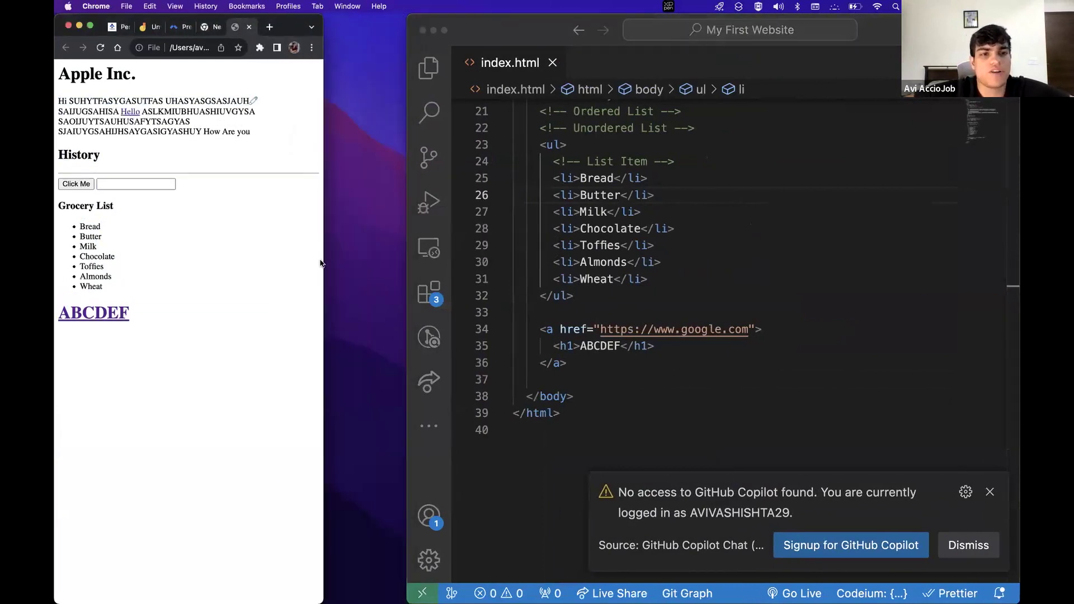
{"action": "left_click", "coordinate": [407, 252]}
{"action": "left_click_drag", "start_coordinate": [406, 253], "coordinate": [324, 246]}
Replace the old body code with an <h1>Heading1 line and save
{"action": "scroll", "coordinate": [508, 472], "scroll_direction": "up", "scroll_amount": 3}
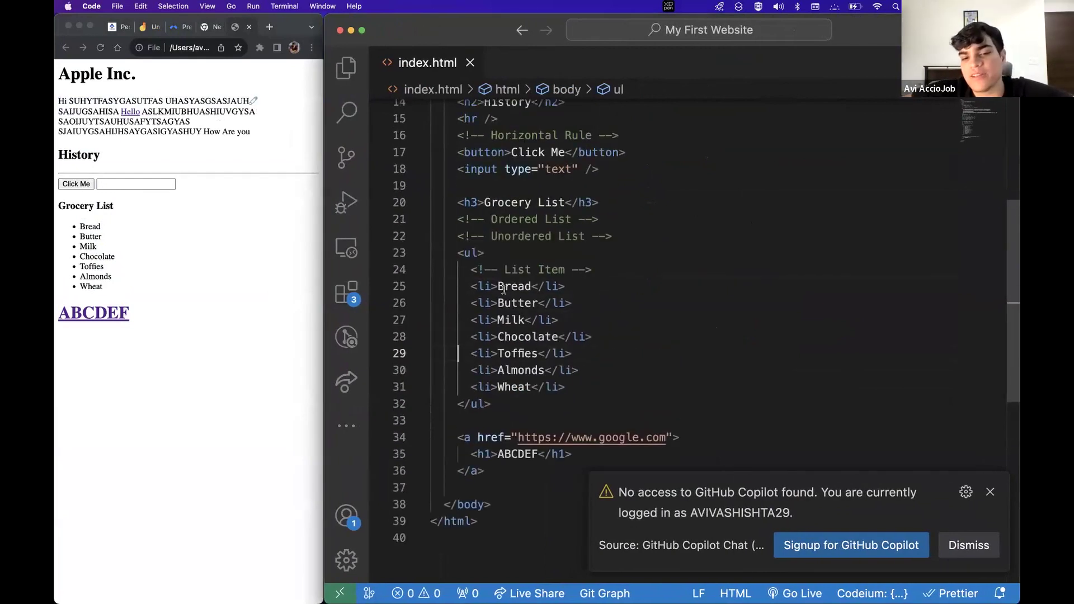
{"action": "left_click_drag", "start_coordinate": [508, 471], "coordinate": [405, 190]}
{"action": "key", "text": "BackSpace"}
{"action": "key", "text": "super+s"}
{"action": "key", "text": "Return"}
{"action": "type", "text": "<h1"}
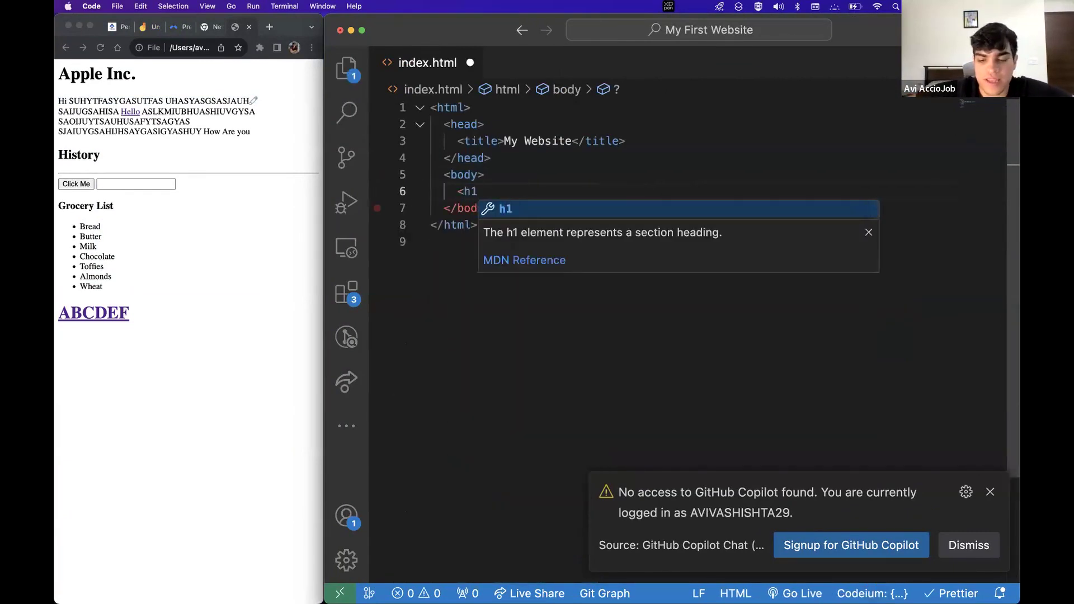
{"action": "type", "text": ">He"}
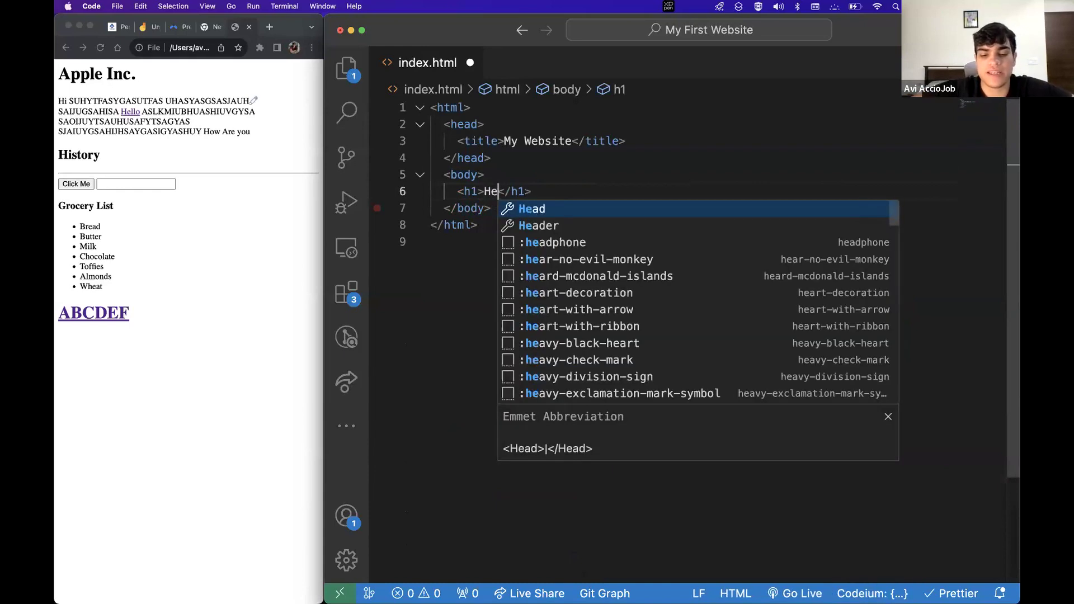
{"action": "type", "text": "ading 1"}
{"action": "key", "text": "BackSpace"}
{"action": "key", "text": "BackSpace"}
{"action": "type", "text": "1"}
{"action": "key", "text": "super+s"}
Start Live Server with Go Live and close the old Apple Inc. tab
{"action": "left_click_drag", "start_coordinate": [457, 192], "coordinate": [578, 191]}
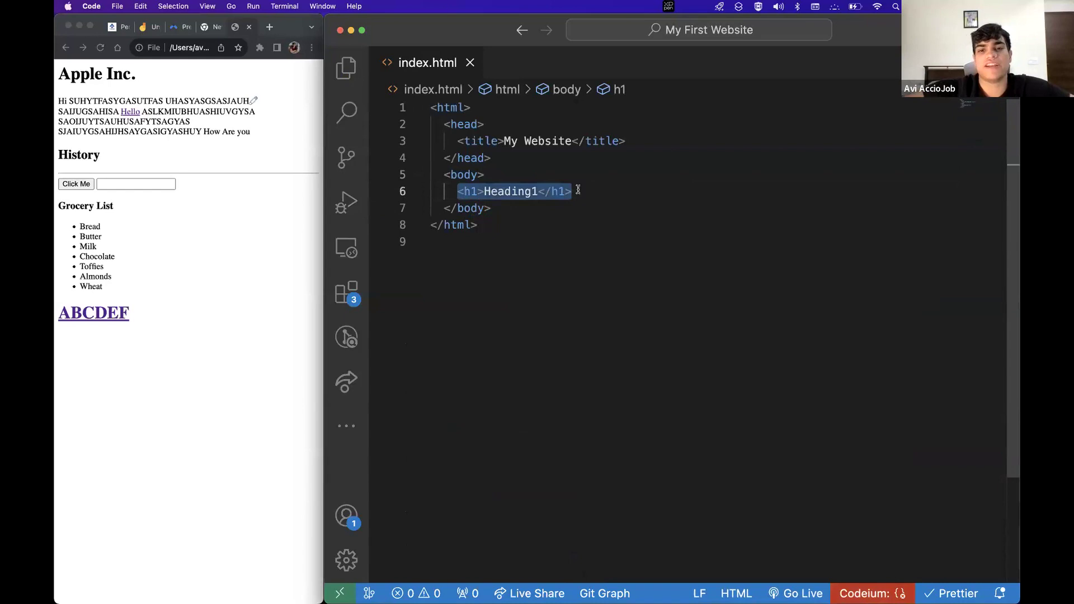
{"action": "left_click", "coordinate": [578, 190]}
{"action": "left_click", "coordinate": [794, 593]}
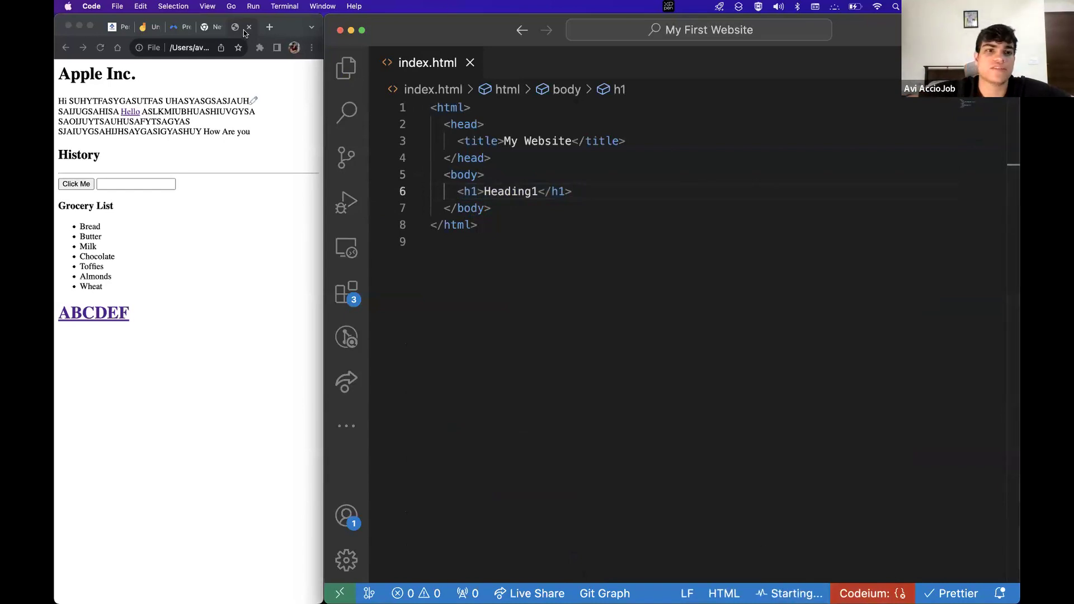
{"action": "left_click", "coordinate": [226, 28]}
{"action": "left_click", "coordinate": [230, 27]}
Duplicate the Heading1 line as an h2 heading and save to refresh the preview
{"action": "left_click_drag", "start_coordinate": [450, 191], "coordinate": [651, 191]}
{"action": "key", "text": "ctrl+c"}
{"action": "left_click", "coordinate": [651, 191]}
{"action": "key", "text": "Return"}
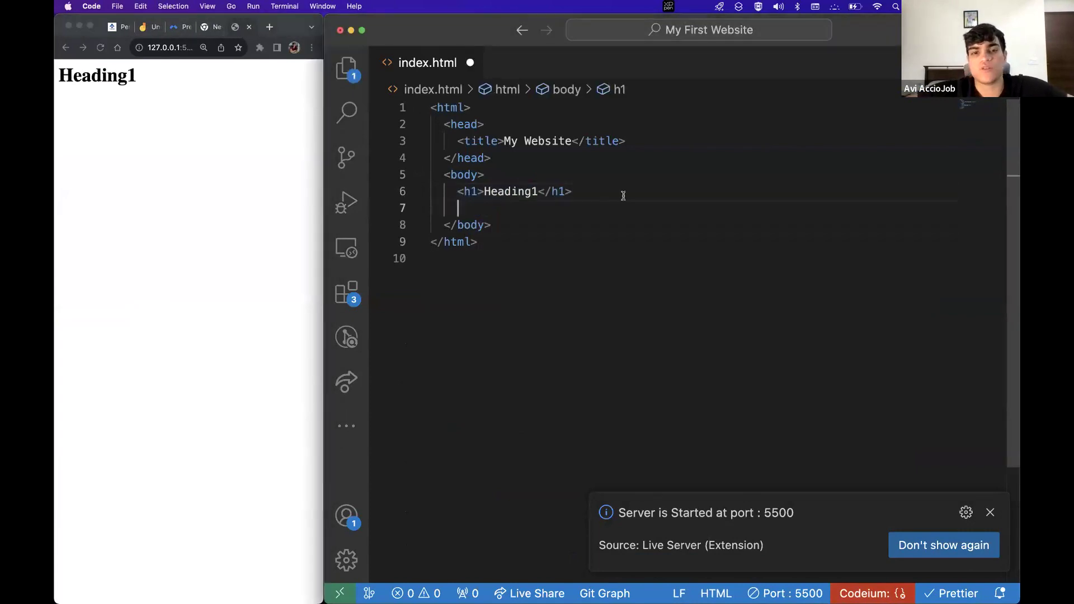
{"action": "key", "text": "ctrl+v"}
{"action": "left_click", "coordinate": [475, 207]}
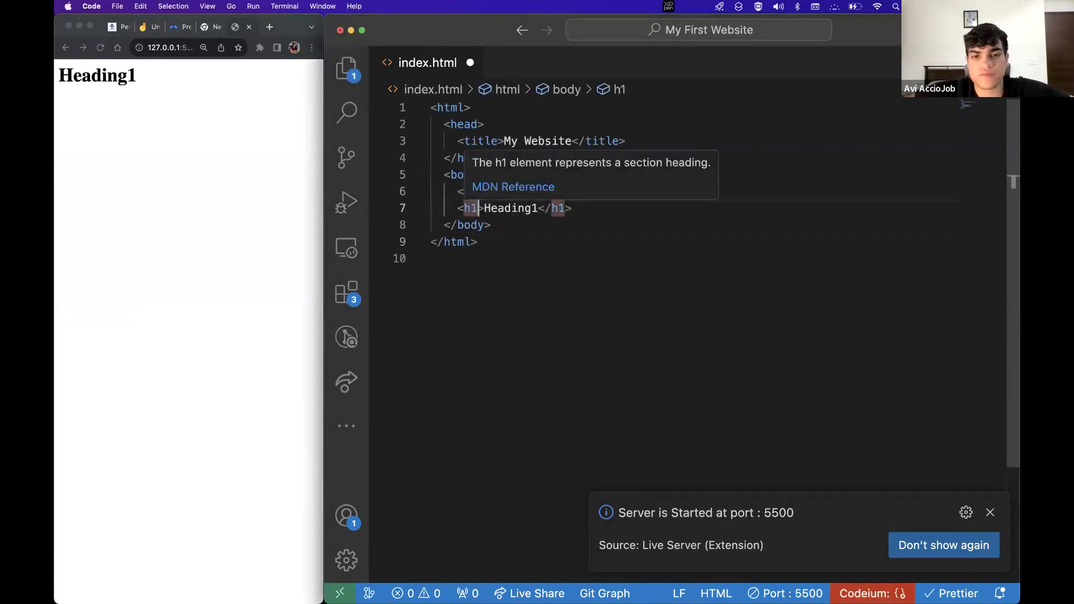
{"action": "left_click_drag", "start_coordinate": [476, 208], "coordinate": [481, 225]}
{"action": "left_click", "coordinate": [478, 207]}
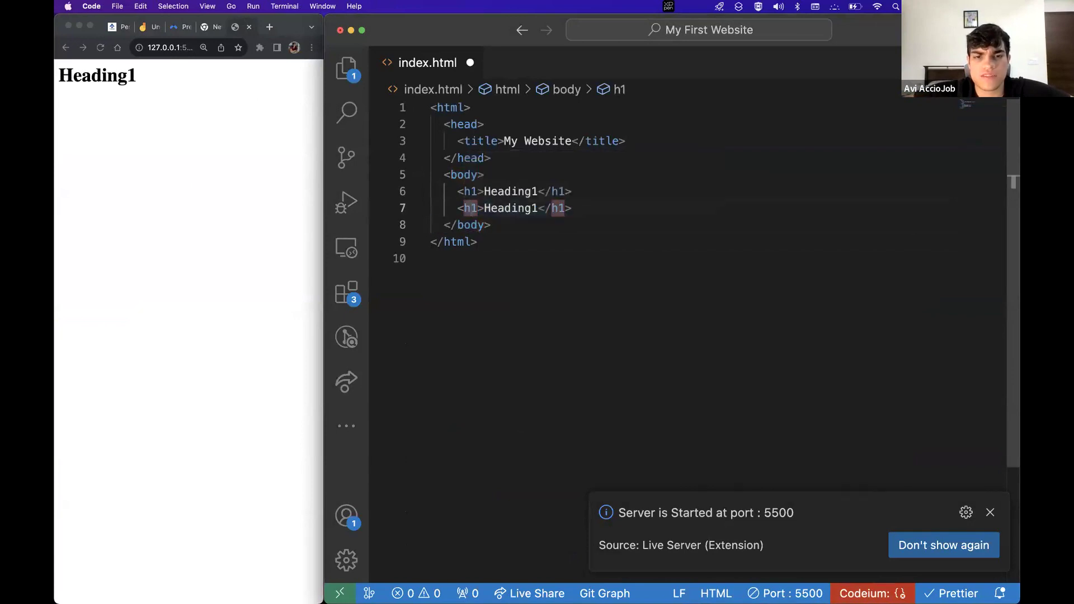
{"action": "type", "text": "2"}
{"action": "key", "text": "super+s"}
Paste two copies of the Heading2 line and change the first copy's tags to h3
{"action": "left_click_drag", "start_coordinate": [458, 208], "coordinate": [586, 206]}
{"action": "key", "text": "super+c"}
{"action": "left_click", "coordinate": [585, 206]}
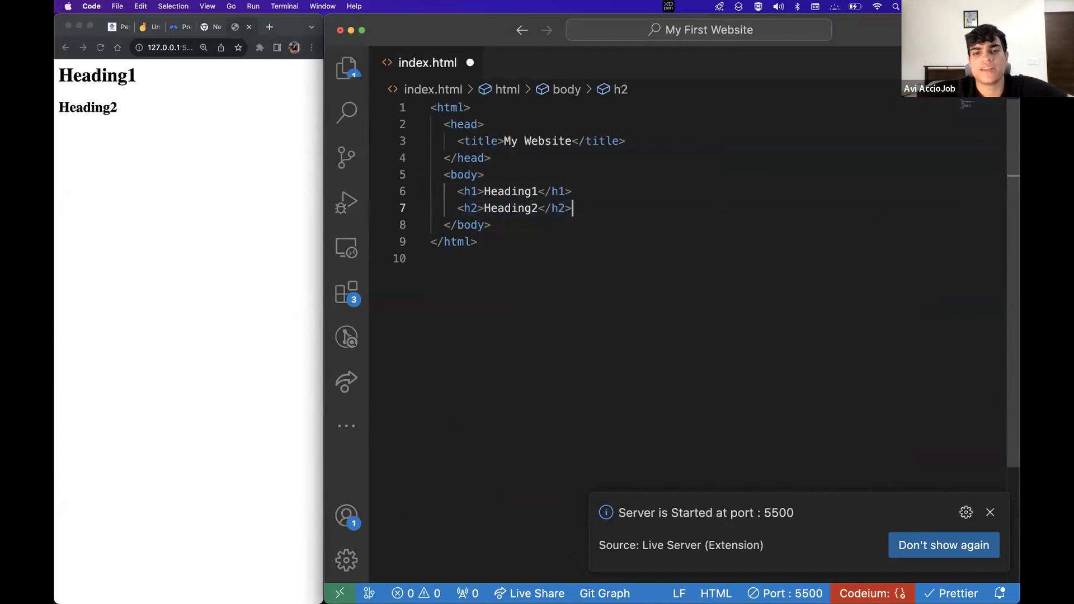
{"action": "key", "text": "Return"}
{"action": "key", "text": "super+v"}
{"action": "key", "text": "Down"}
{"action": "key", "text": "BackSpace"}
{"action": "key", "text": "Up"}
{"action": "key", "text": "BackSpace"}
{"action": "type", "text": "3"}
{"action": "key", "text": "End"}
{"action": "key", "text": "Return"}
{"action": "key", "text": "super+v"}
Make line 9 an h4 'Heading4' and change line 8's text to 'Heading3'
{"action": "double_click", "coordinate": [471, 241]}
{"action": "type", "text": "h4"}
{"action": "left_click", "coordinate": [538, 242]}
{"action": "key", "text": "BackSpace"}
{"action": "type", "text": "4"}
{"action": "key", "text": "Up"}
{"action": "key", "text": "BackSpace"}
{"action": "type", "text": "3"}
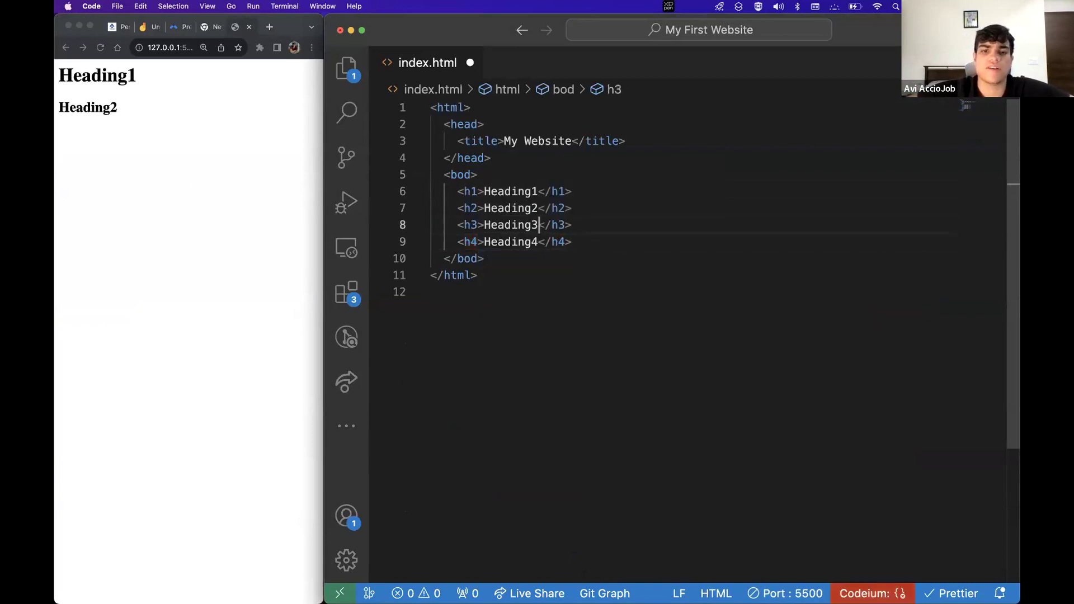